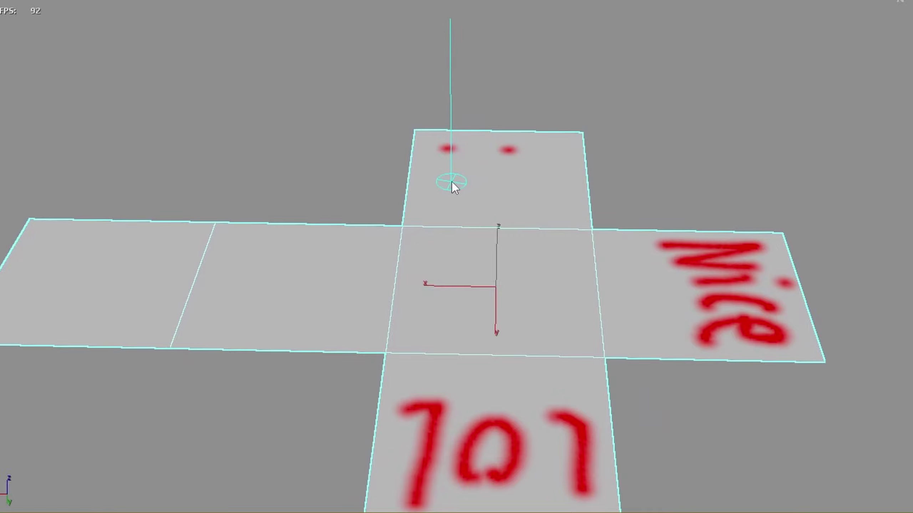
# Paint two red eye dots on the cube net's top face beside the lettering
pyautogui.moveTo(438, 175)
pyautogui.mouseDown()
pyautogui.moveTo(501, 174)
pyautogui.moveTo(444, 179)
pyautogui.mouseUp()
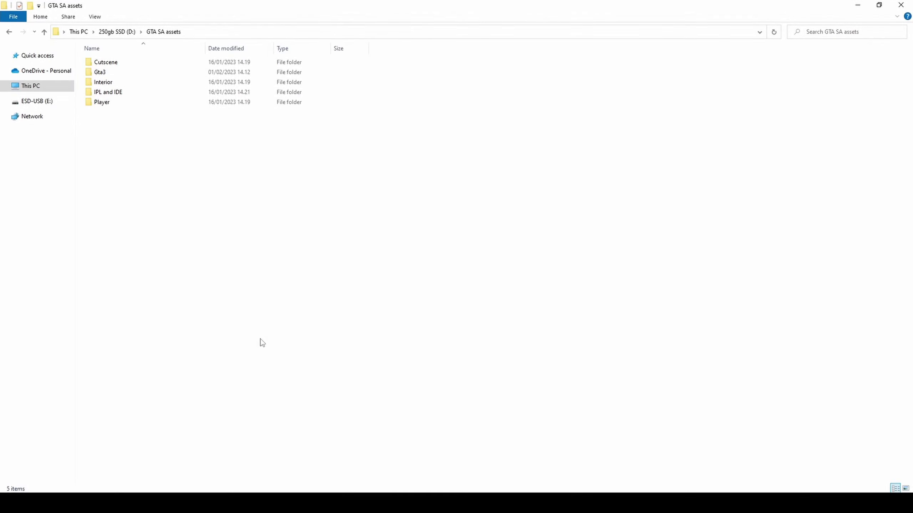
# Find vmaff1 in the GTA SA assets and copy vmaff1.txd and vmaff1.dff into Extra content
pyautogui.click(809, 32)
pyautogui.click(812, 45)
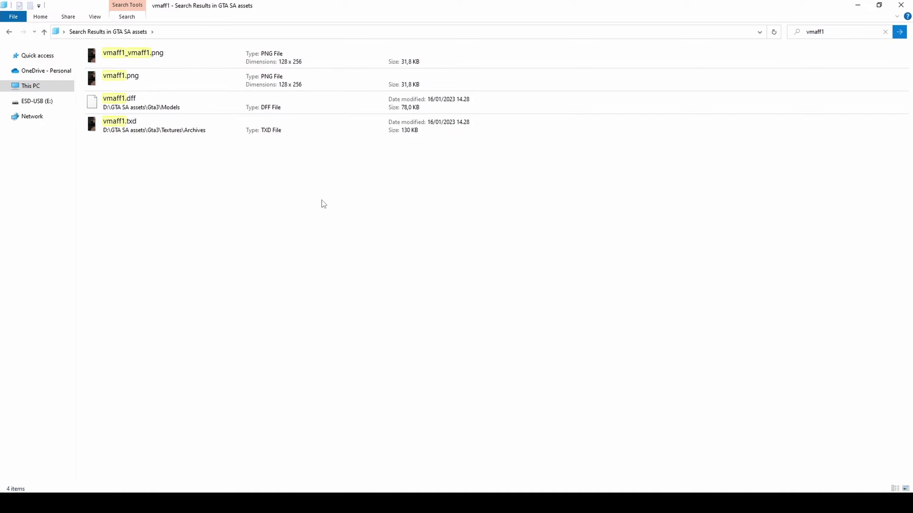
pyautogui.click(182, 127)
pyautogui.keyDown('ctrl'); pyautogui.click(184, 110); pyautogui.keyUp('ctrl')
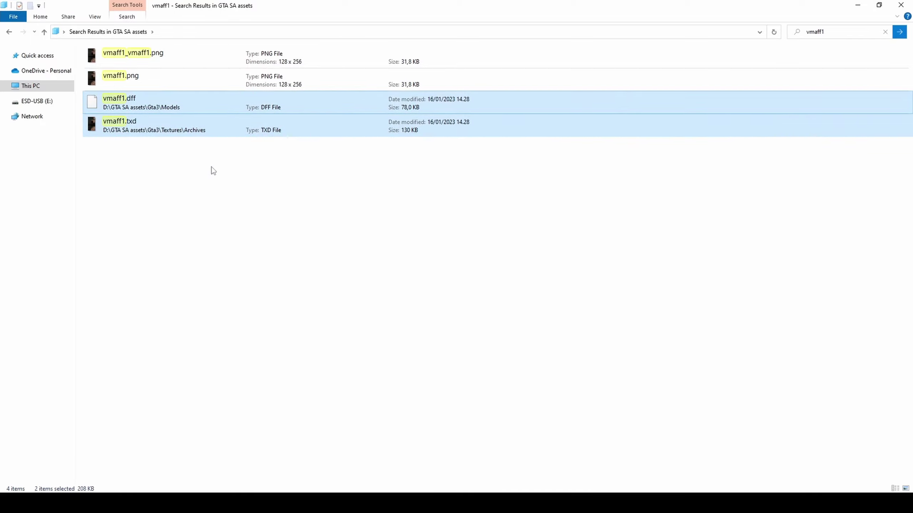
pyautogui.hotkey('alt', 'Tab')
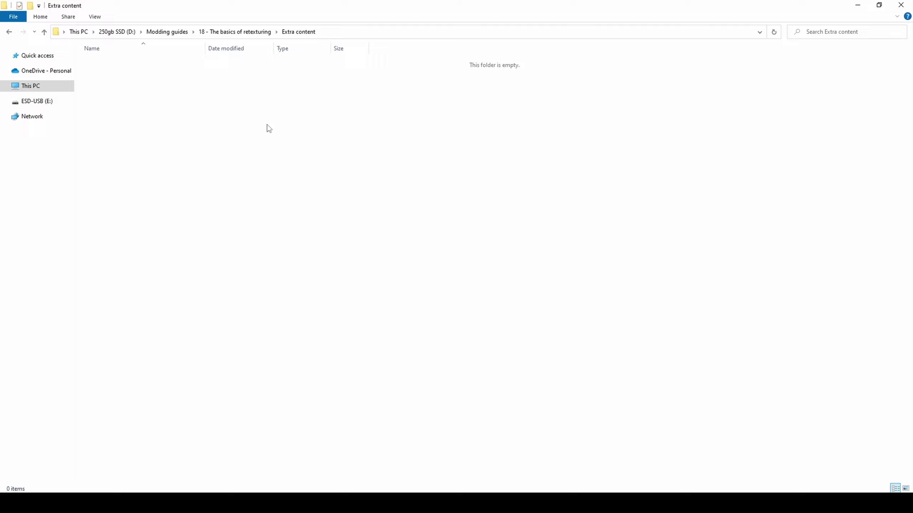
pyautogui.hotkey('ctrl', 'v')
# Duplicate vmaff1.txd as a backup named 'vmaff1 - Copy.txd'
pyautogui.click(187, 74)
pyautogui.hotkey('ctrl', 'c')
pyautogui.hotkey('ctrl', 'v')
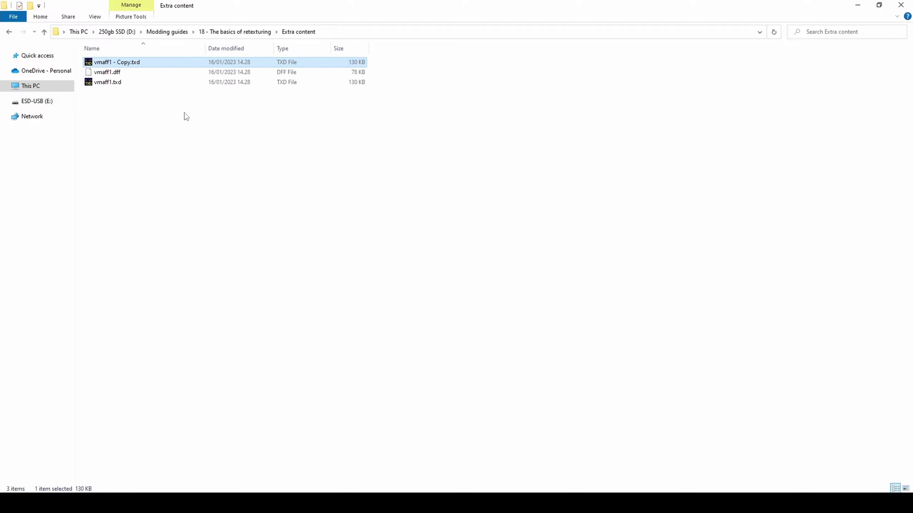
# Export the vmaff1.txd texture from Magic.TXD as vmaff1.png into Extra content
pyautogui.doubleClick(155, 83)
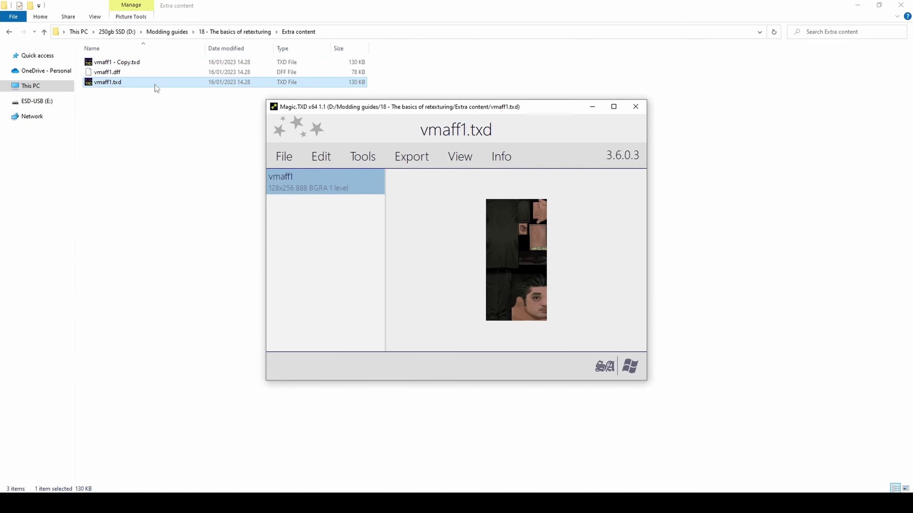
pyautogui.click(402, 160)
pyautogui.click(405, 176)
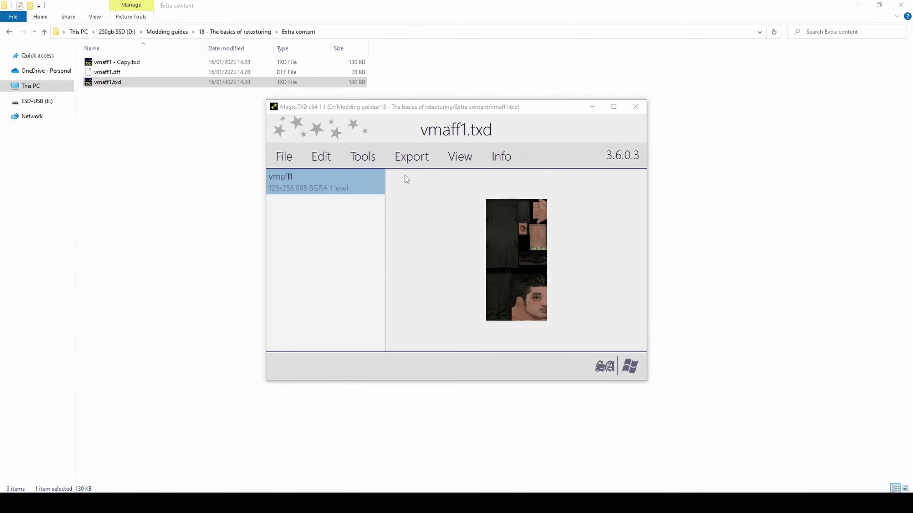
pyautogui.click(642, 354)
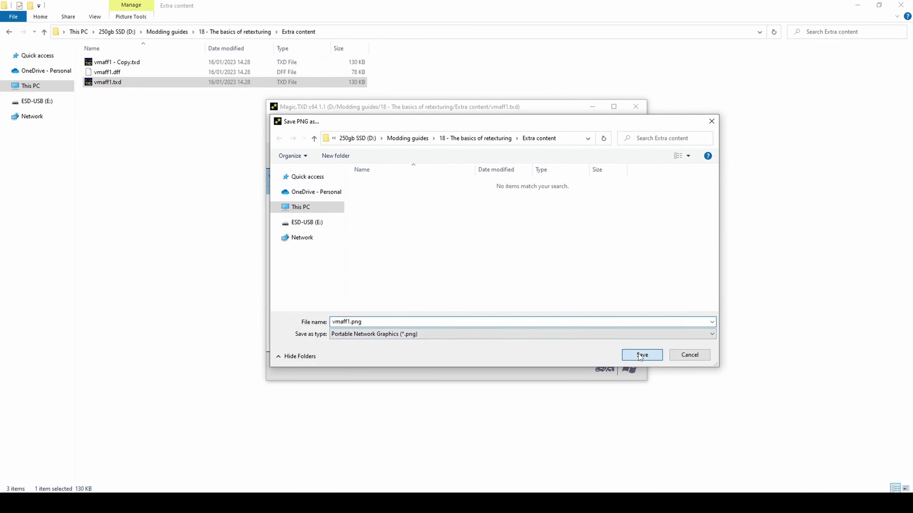
pyautogui.click(638, 112)
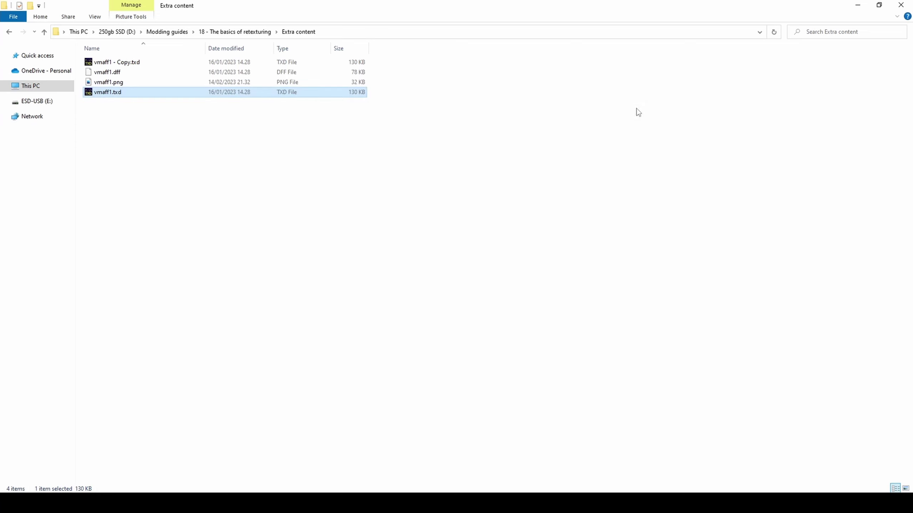
# Make a backup copy of vmaff1.png named 'vmaff1 - Copy.png'
pyautogui.click(195, 82)
pyautogui.hotkey('ctrl', 'c')
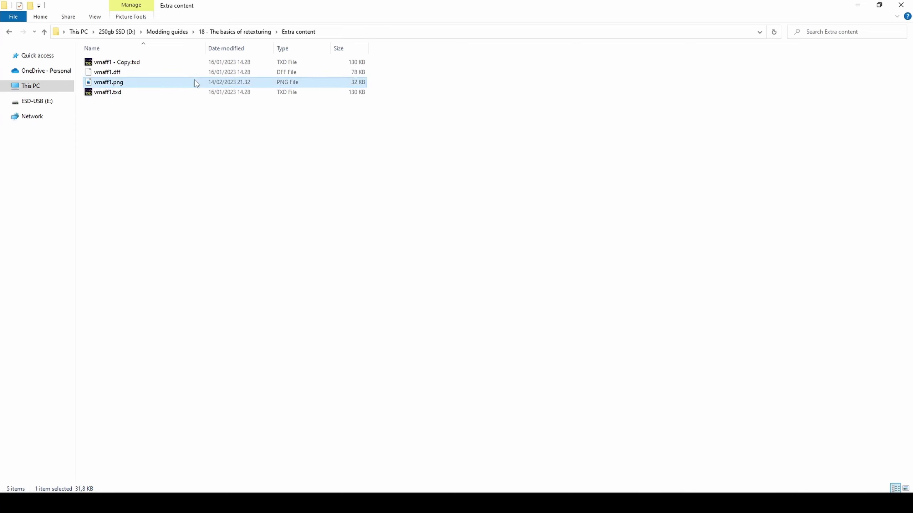
pyautogui.hotkey('ctrl', 'v')
# Open vmaff1.png as its own image in paint.net
pyautogui.press('super+Down')
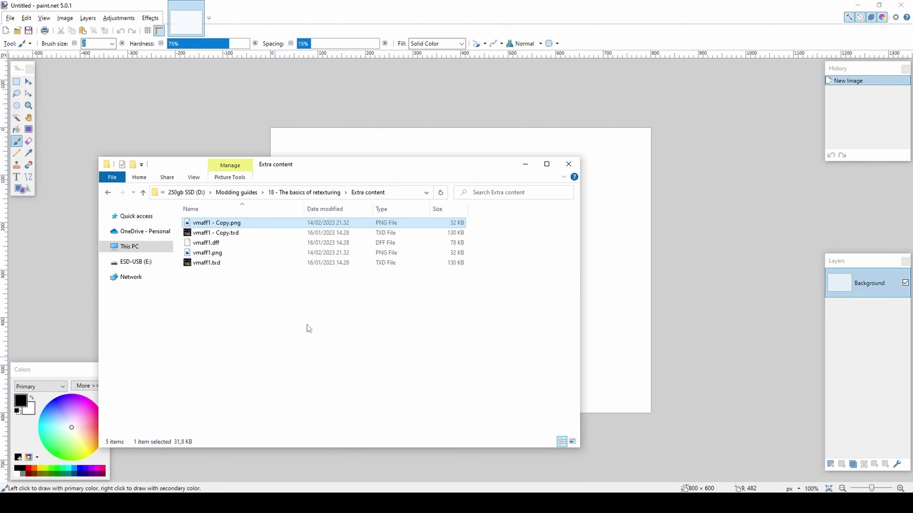
pyautogui.moveTo(258, 254)
pyautogui.mouseDown()
pyautogui.moveTo(224, 257)
pyautogui.moveTo(309, 216)
pyautogui.moveTo(605, 239)
pyautogui.moveTo(575, 240)
pyautogui.mouseUp()
pyautogui.click(482, 255)
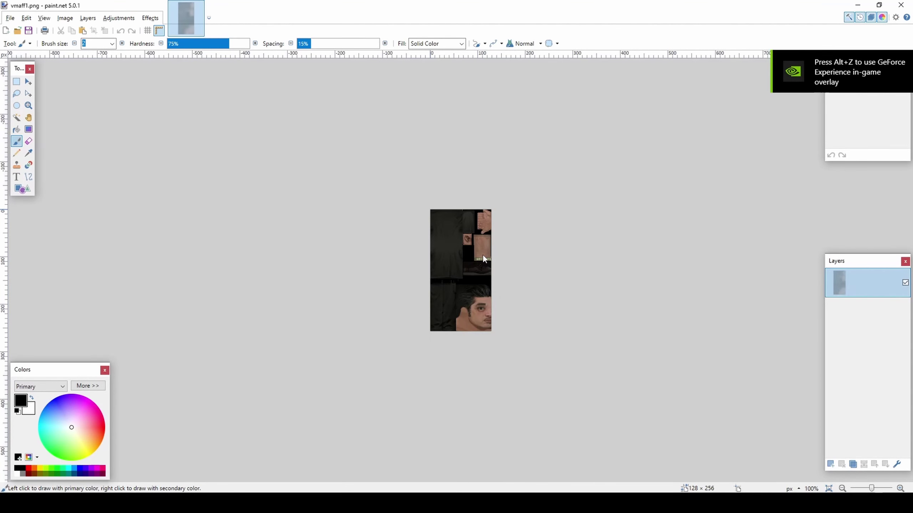
pyautogui.scroll(5, 449, 311)
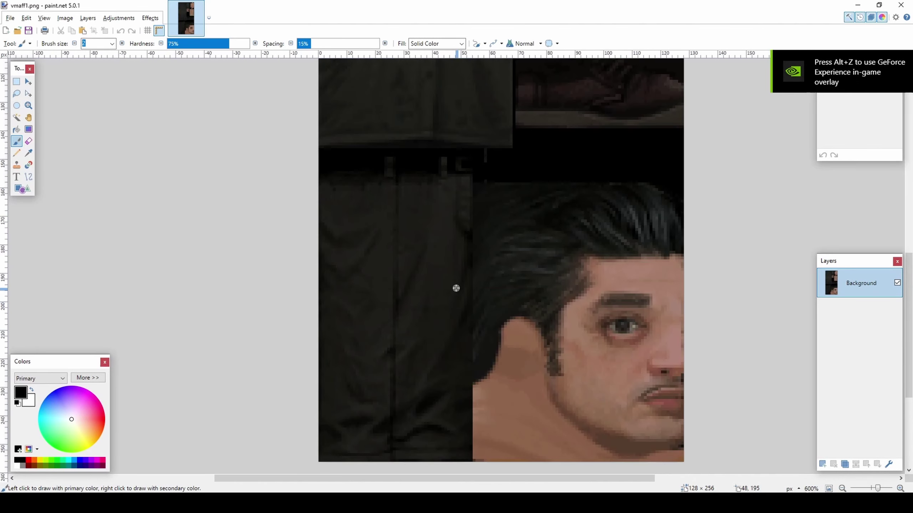
# Select the dark trousers area and brighten it to light grey with Curves
pyautogui.click(15, 82)
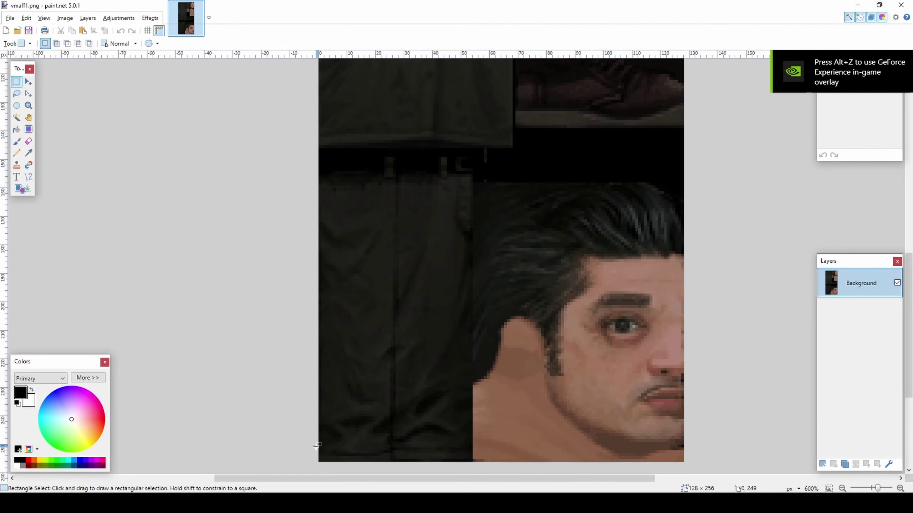
pyautogui.moveTo(317, 464); pyautogui.dragTo(470, 148)
pyautogui.click(119, 18)
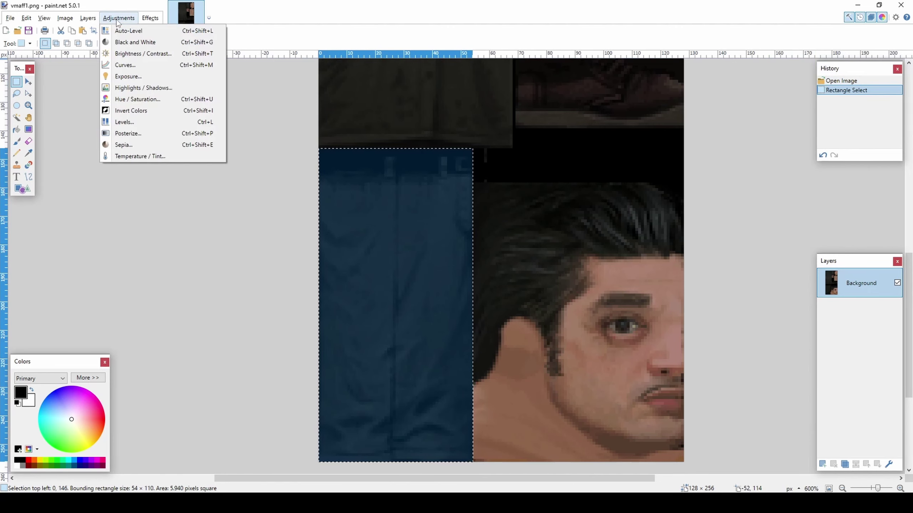
pyautogui.click(126, 64)
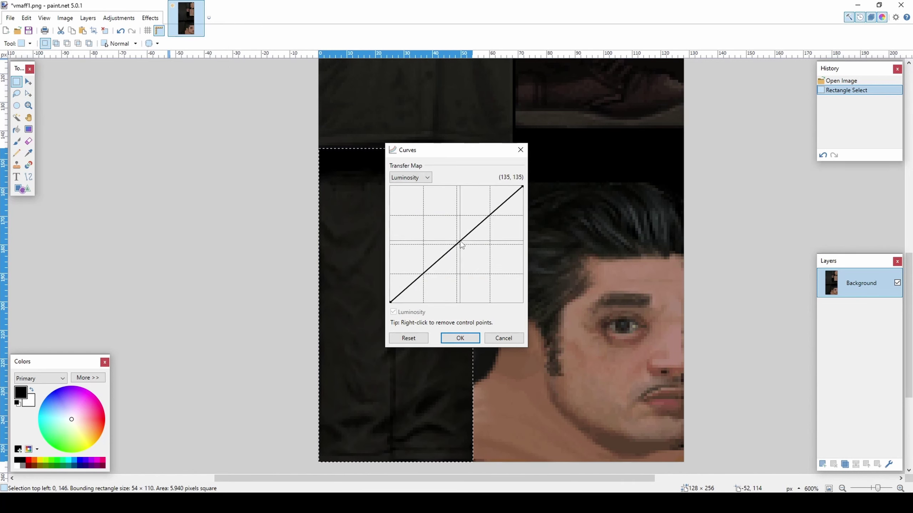
pyautogui.moveTo(462, 239); pyautogui.dragTo(420, 211)
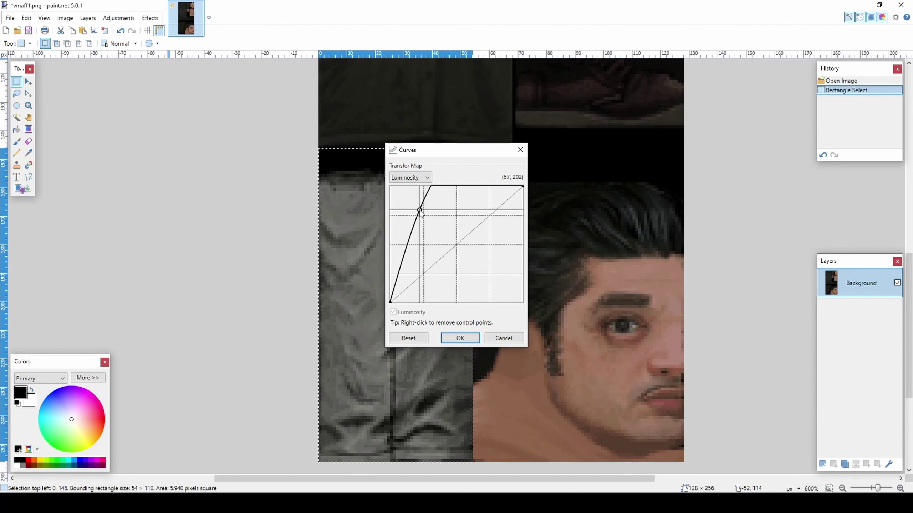
pyautogui.click(461, 338)
pyautogui.hotkey('ctrl', 'd')
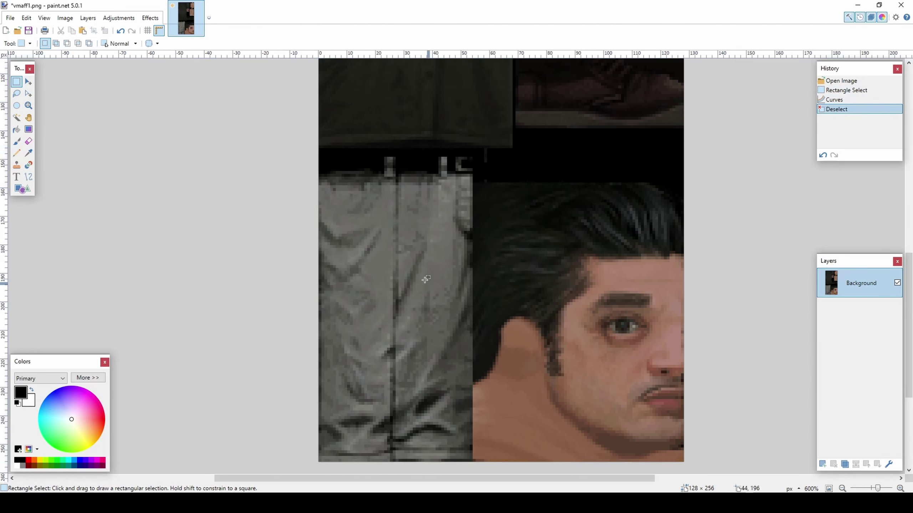
# Save the edited vmaff1.png, confirming the PNG save settings
pyautogui.click(14, 21)
pyautogui.click(22, 73)
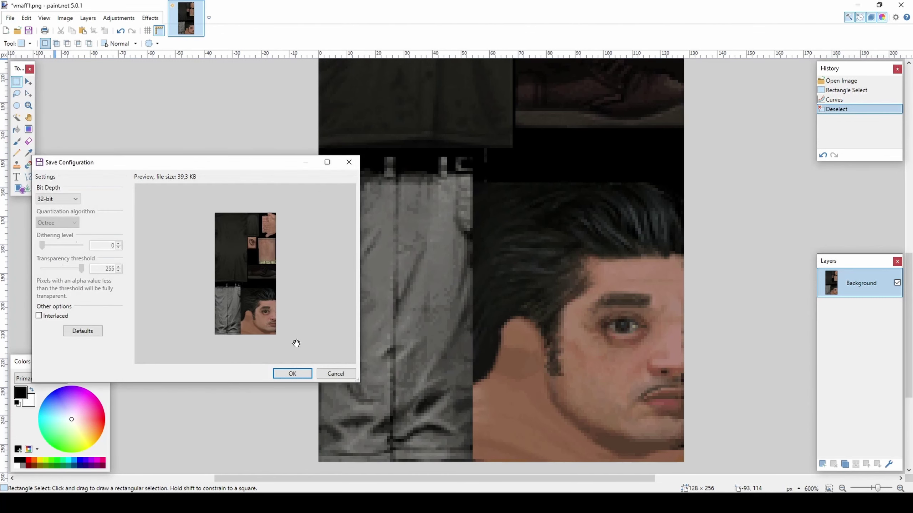
pyautogui.click(298, 373)
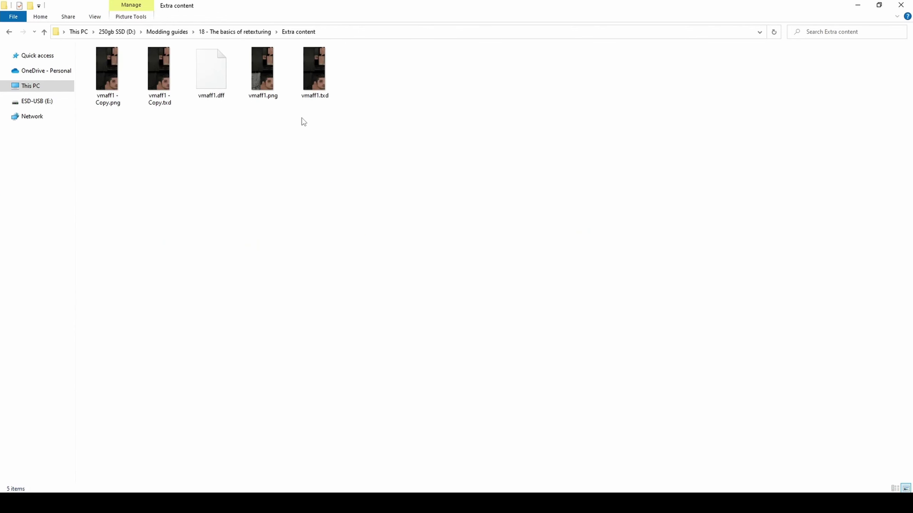
# Replace the vmaff1.txd texture with the edited vmaff1.png using compressed DXT1
pyautogui.doubleClick(313, 69)
pyautogui.click(353, 112)
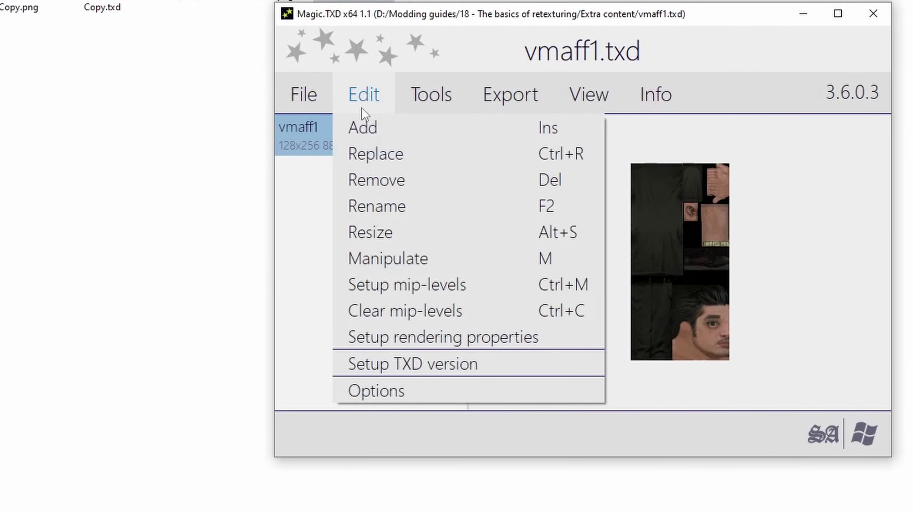
pyautogui.click(371, 144)
pyautogui.doubleClick(546, 158)
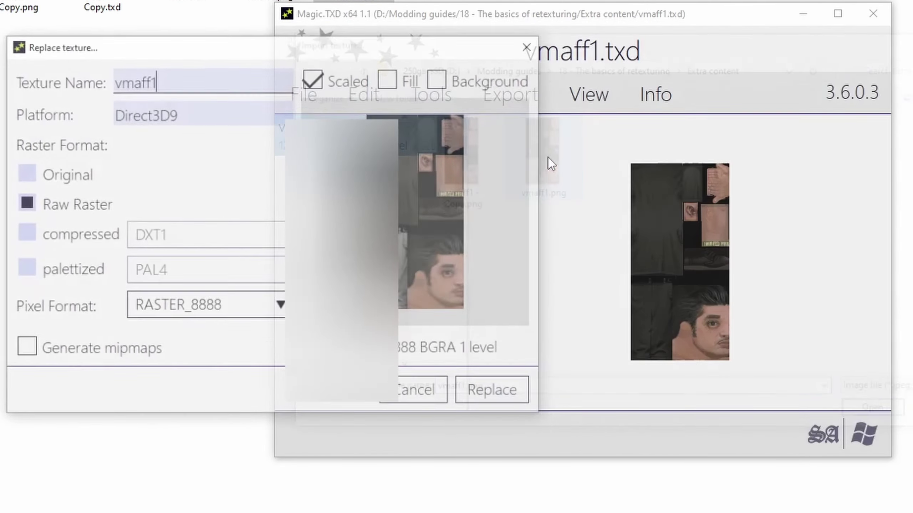
pyautogui.click(97, 236)
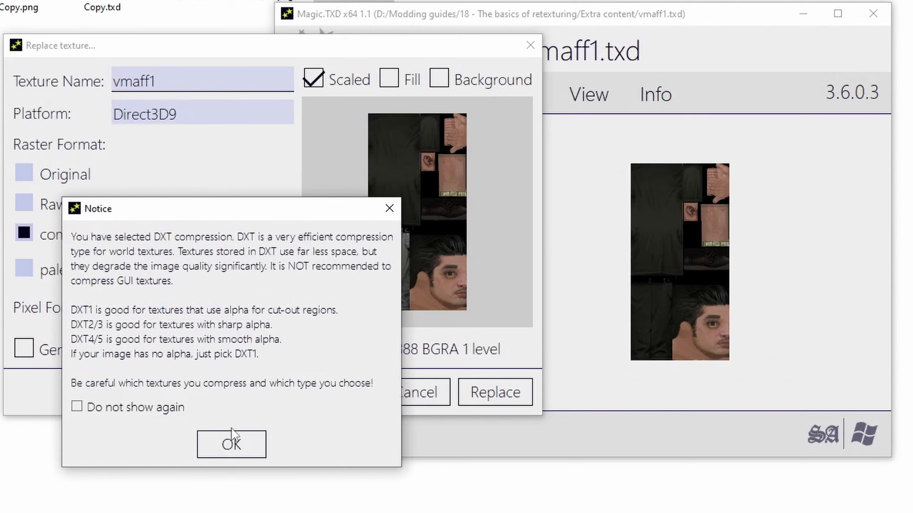
pyautogui.click(224, 450)
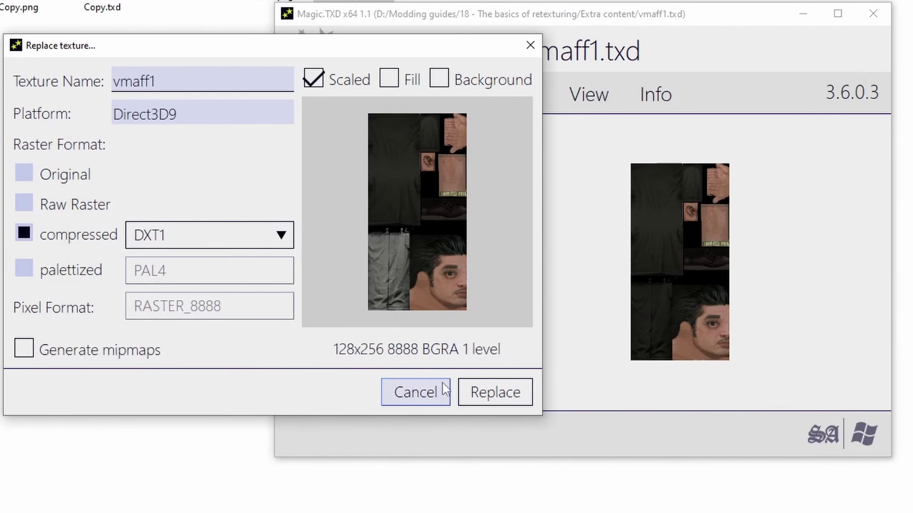
pyautogui.click(474, 393)
# Save vmaff1.txd and close Magic.TXD
pyautogui.click(311, 99)
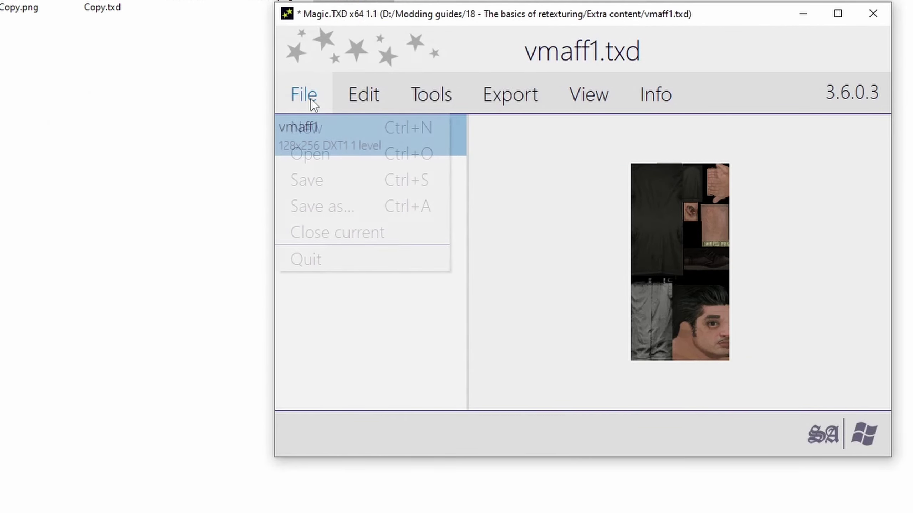
pyautogui.click(317, 178)
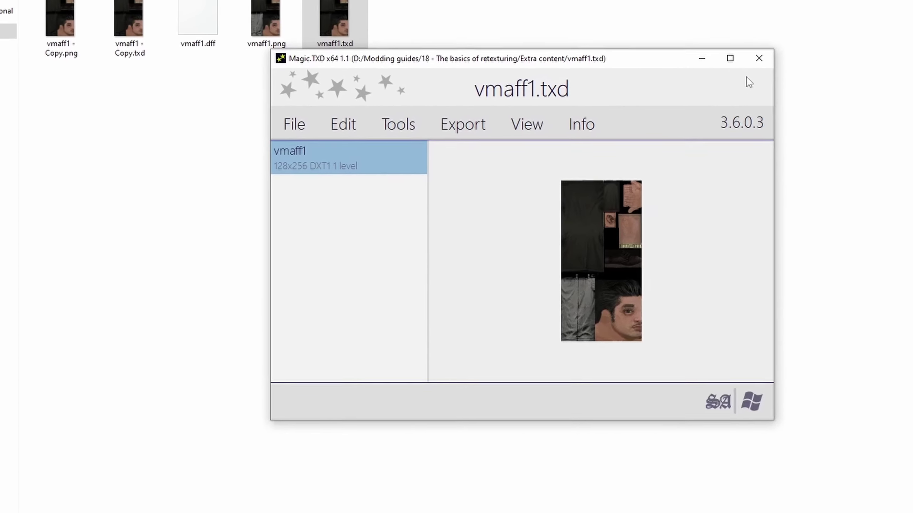
pyautogui.click(851, 22)
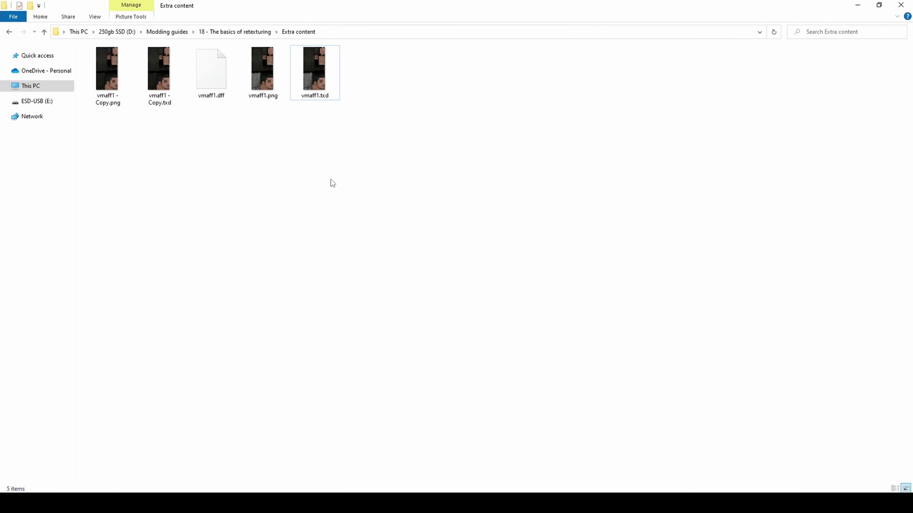
# Copy the updated vmaff1.txd into the server's models folder
pyautogui.click(322, 84)
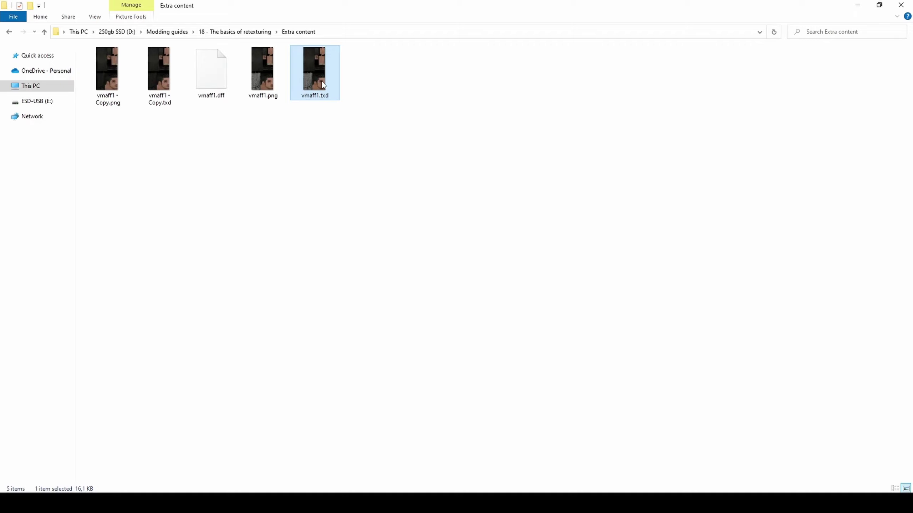
pyautogui.hotkey('alt', 'Tab')
pyautogui.hotkey('ctrl', 'v')
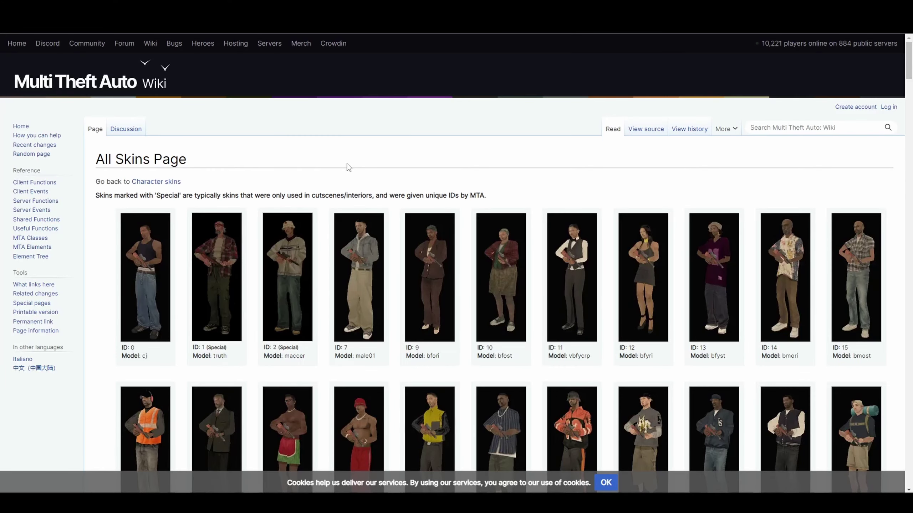
# Look up vmaff1's skin ID 124 on the wiki and rename the file to 124.txd
pyautogui.hotkey('ctrl', 'f')
pyautogui.write('vmaf')
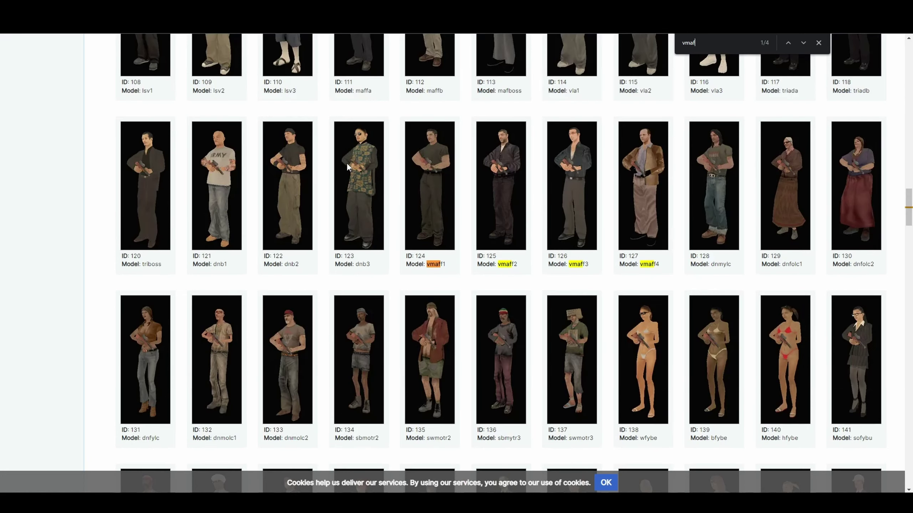
pyautogui.write('f1')
pyautogui.doubleClick(420, 256)
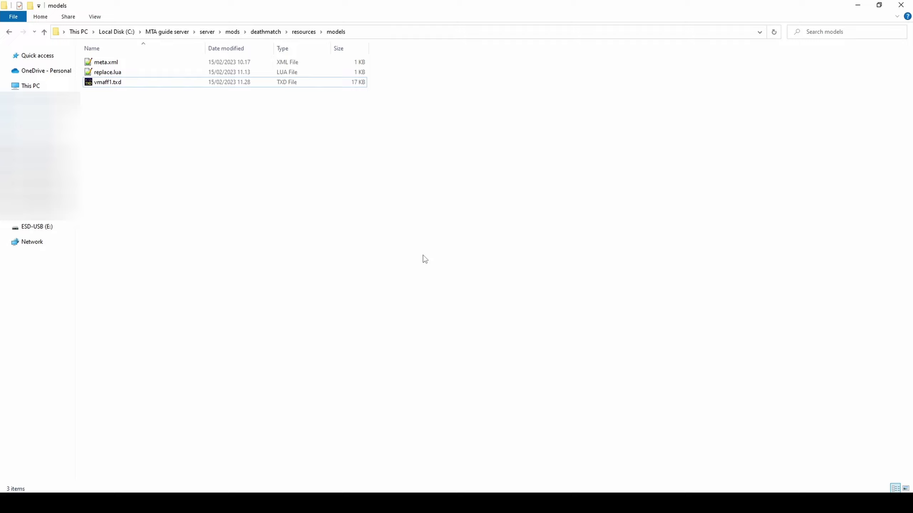
pyautogui.click(164, 84)
pyautogui.press('F2')
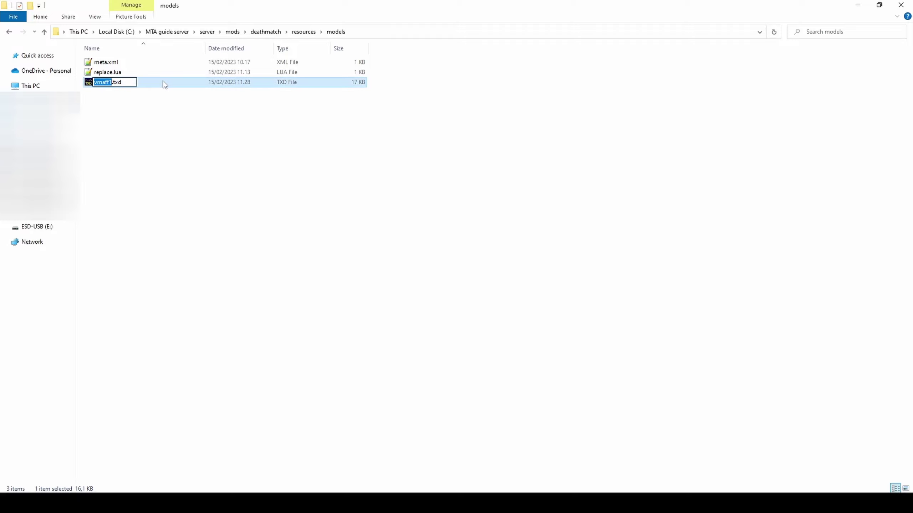
pyautogui.hotkey('ctrl', 'v')
pyautogui.press('Return')
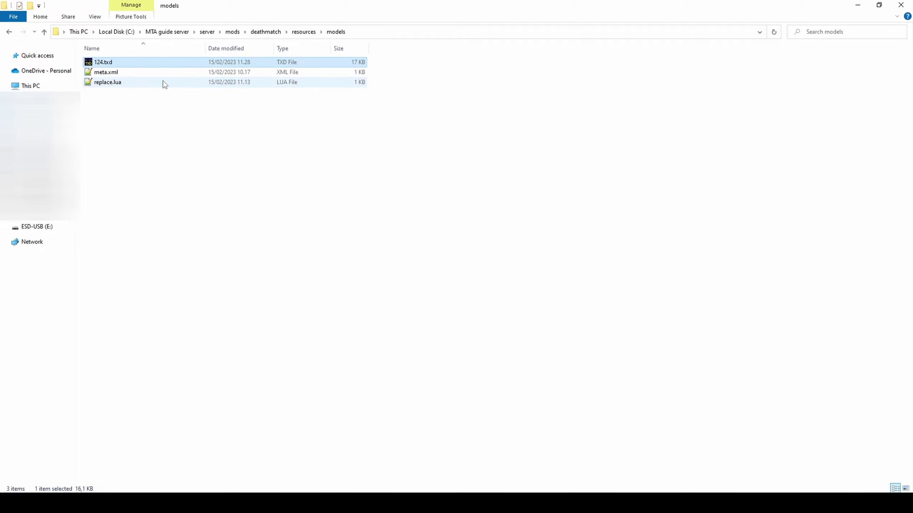
# In replace.lua, comment out the COL and DFF load and replace lines with --
pyautogui.doubleClick(165, 84)
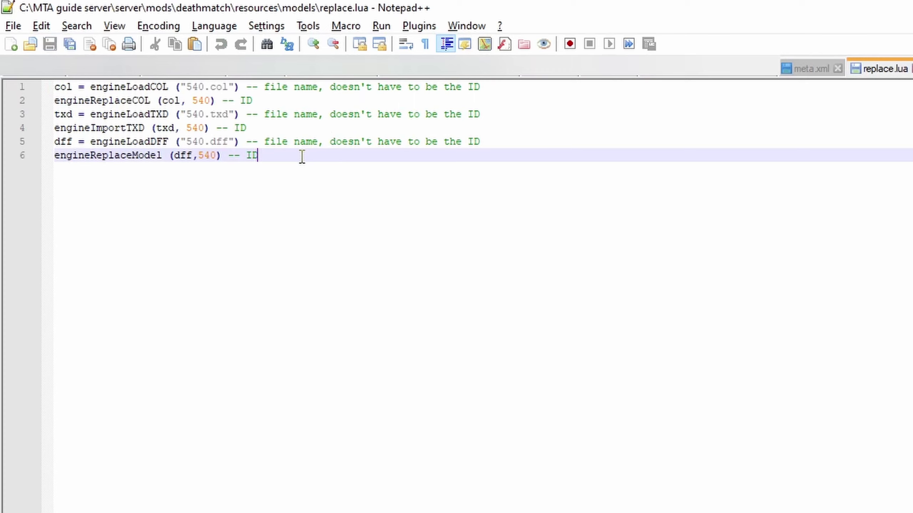
pyautogui.click(55, 156)
pyautogui.write('--')
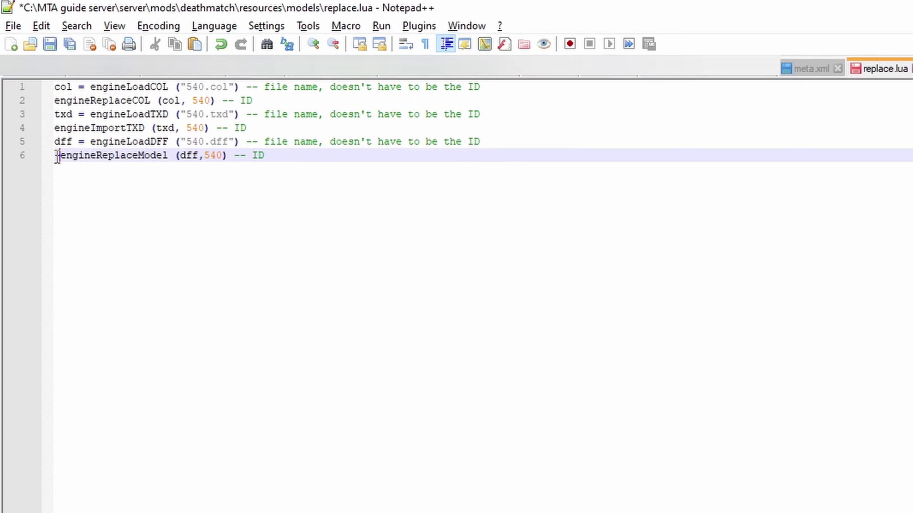
pyautogui.click(54, 142)
pyautogui.write('--')
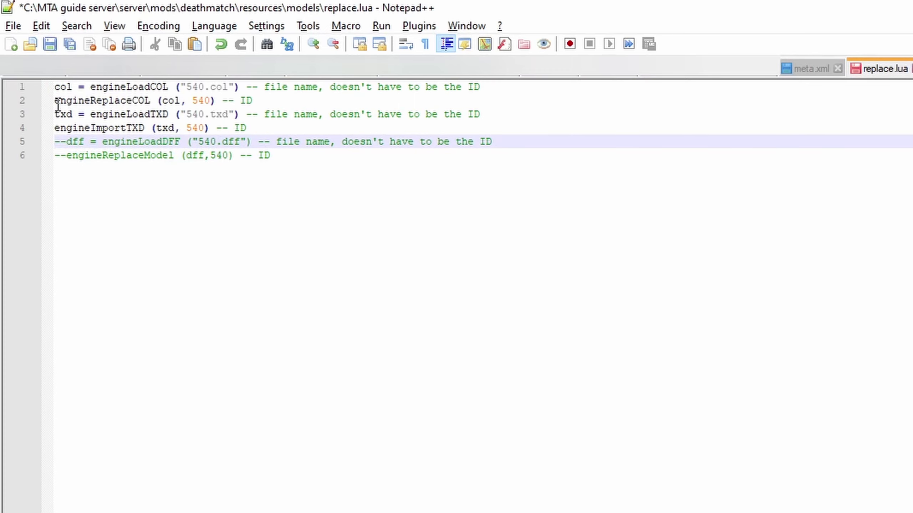
pyautogui.click(55, 100)
pyautogui.write('--')
pyautogui.click(55, 87)
pyautogui.write('--')
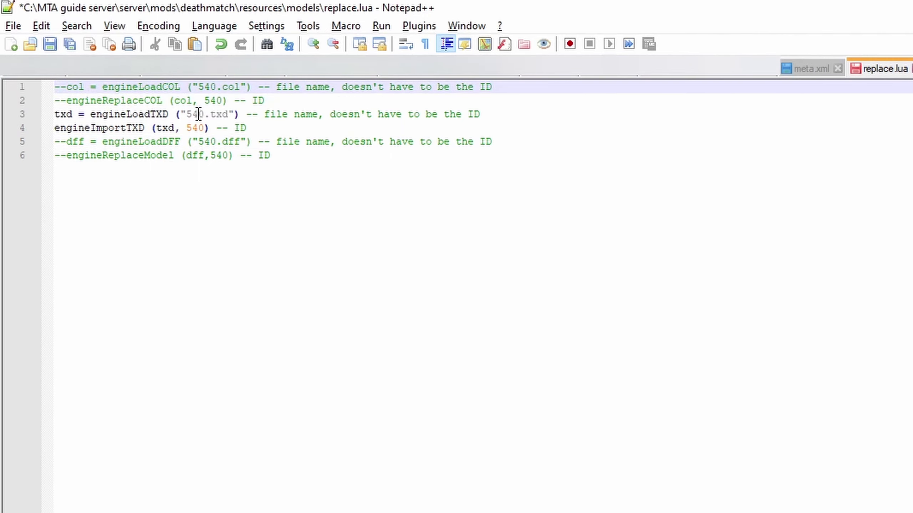
# Change 540 to 124 in the txd file name and engineImportTXD ID, then save replace.lua
pyautogui.doubleClick(195, 114)
pyautogui.write('124')
pyautogui.doubleClick(195, 128)
pyautogui.write('124')
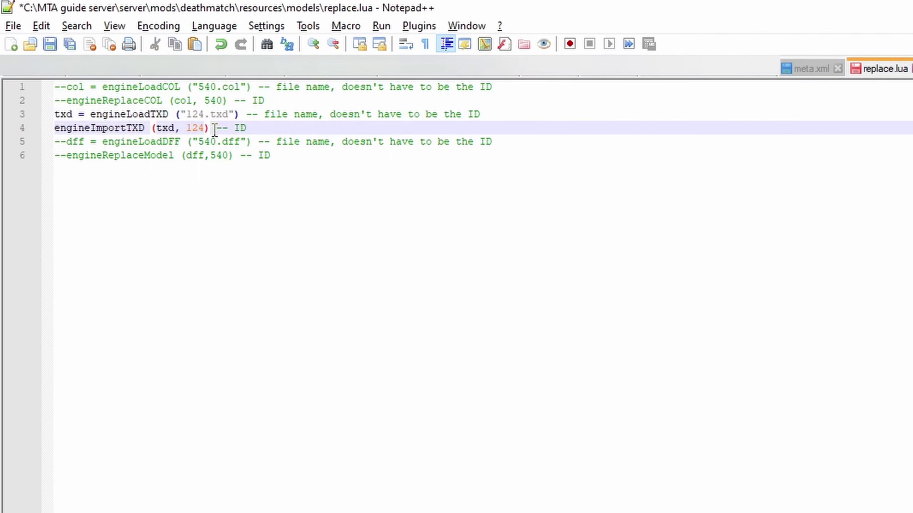
pyautogui.hotkey('ctrl', 's')
# In meta.xml, rename the txd entry to 124.txd and delete the 540.col and 540.dff entries
pyautogui.hotkey('ctrl', 'Tab')
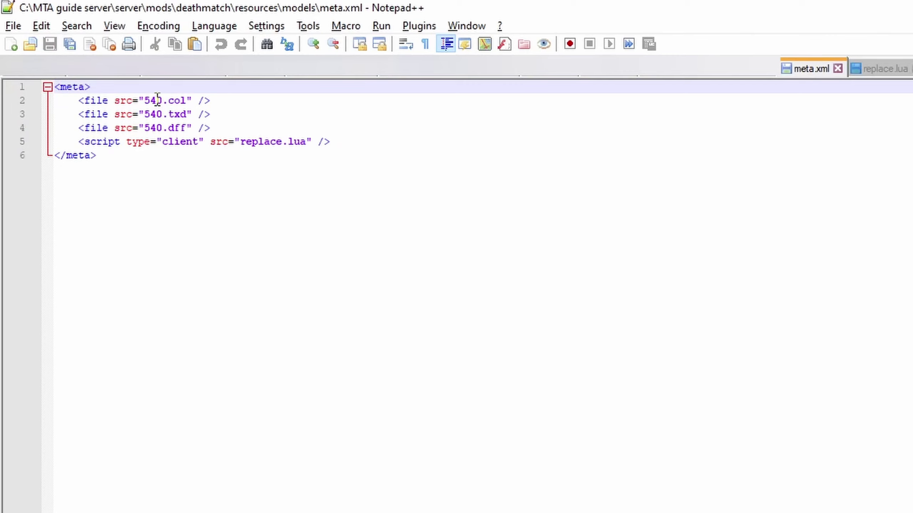
pyautogui.doubleClick(154, 114)
pyautogui.write('124')
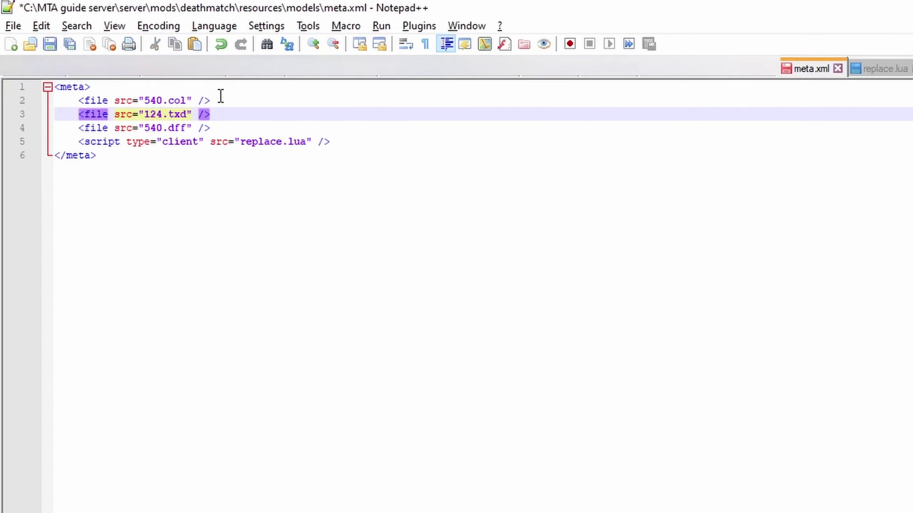
pyautogui.click(220, 100)
pyautogui.moveTo(212, 101); pyautogui.dragTo(25, 101)
pyautogui.press('BackSpace')
pyautogui.press('BackSpace')
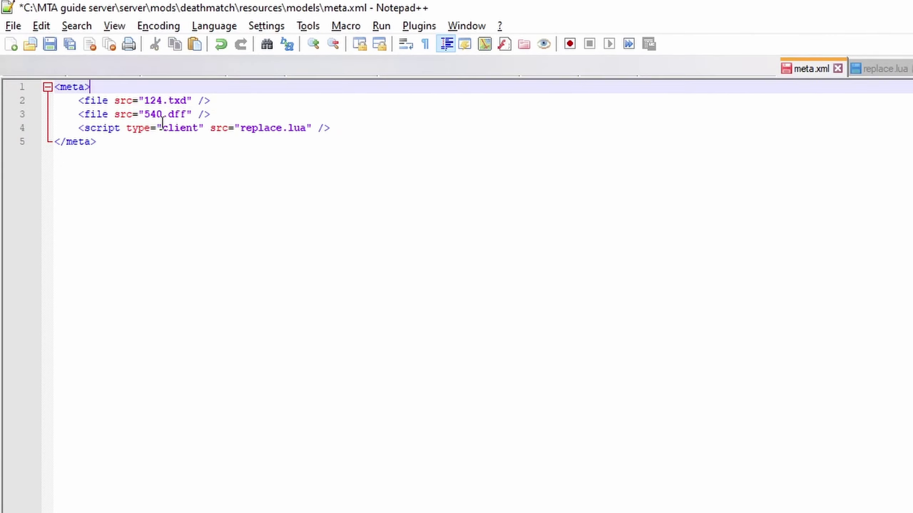
pyautogui.click(224, 114)
pyautogui.moveTo(223, 114); pyautogui.dragTo(50, 114)
pyautogui.press('BackSpace')
pyautogui.press('BackSpace')
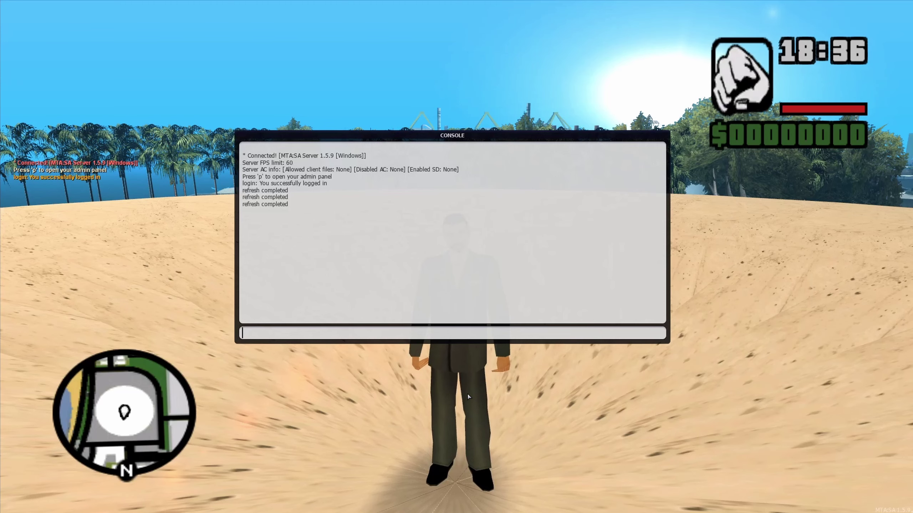
# Rerun refresh and start models from the F8 console's command history
pyautogui.press('Up')
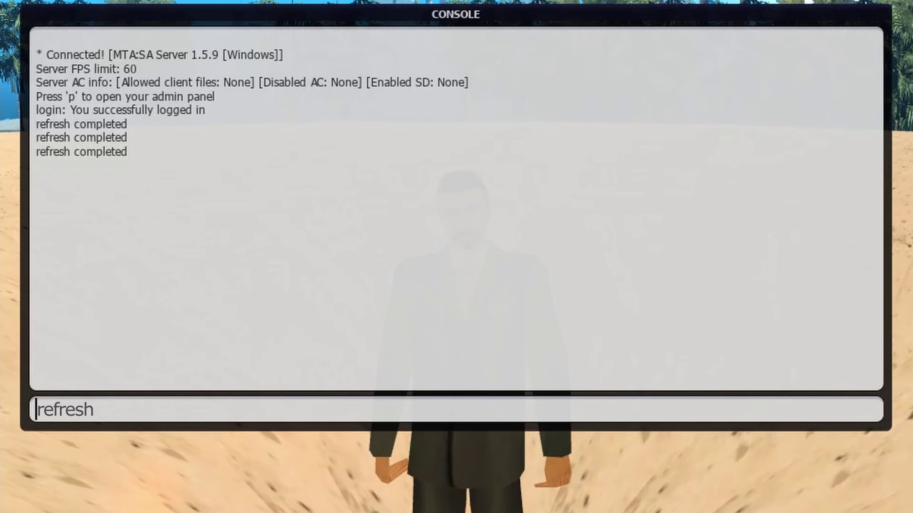
pyautogui.press('Down')
pyautogui.press('Up')
pyautogui.press('Up')
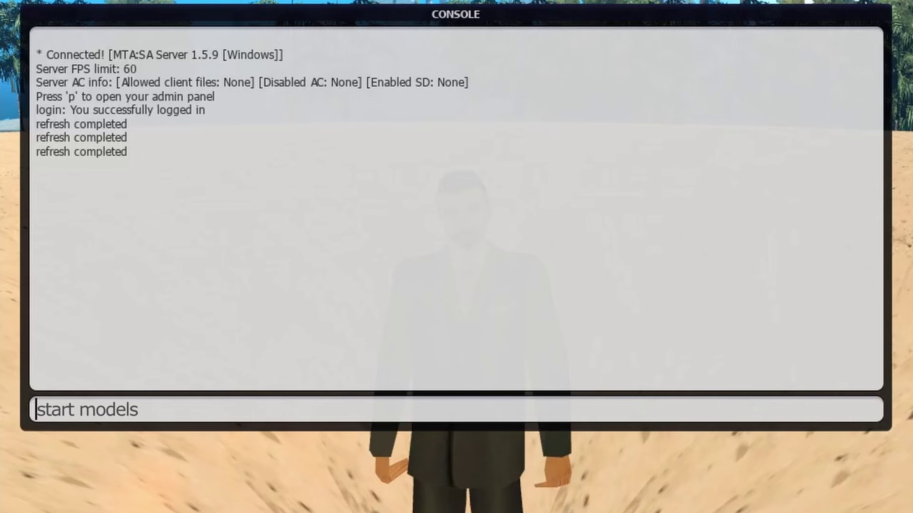
pyautogui.press('Return')
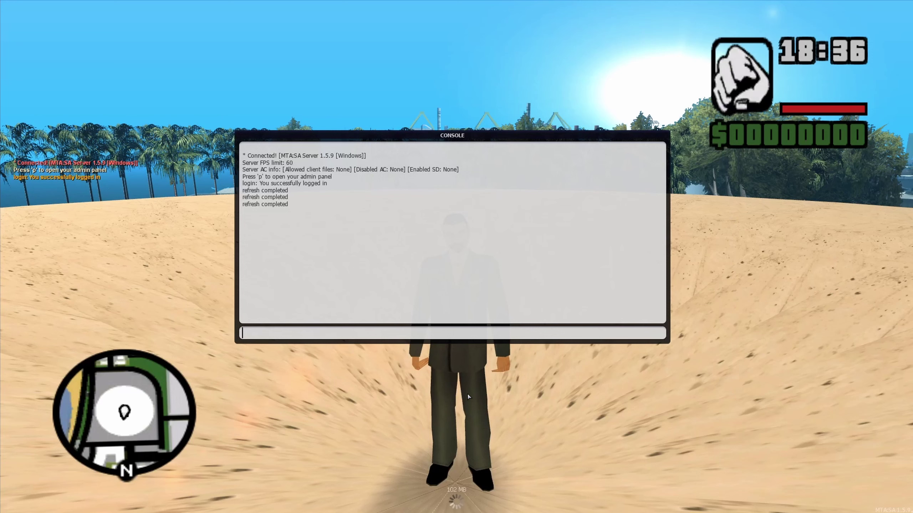
# Set the player's skin to ID 124 through the freeroam panel's skin chooser
pyautogui.press('F8')
pyautogui.press('F1')
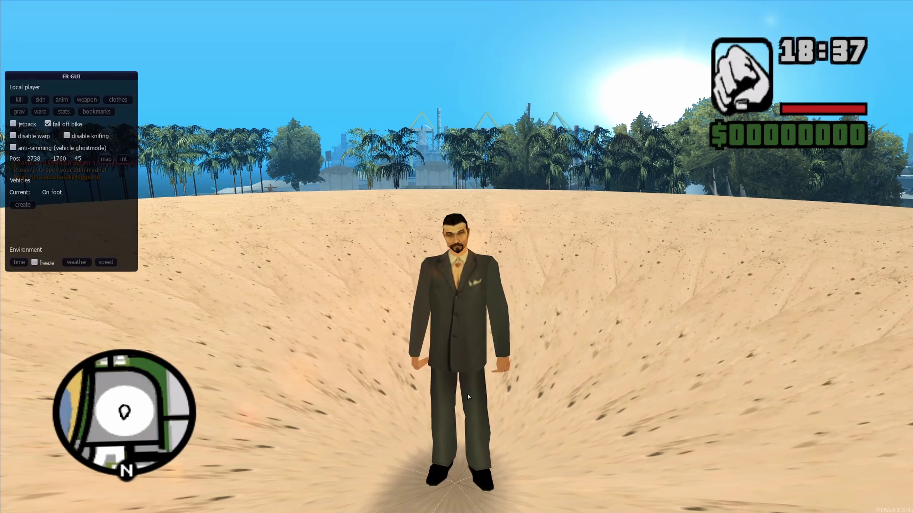
pyautogui.click(40, 100)
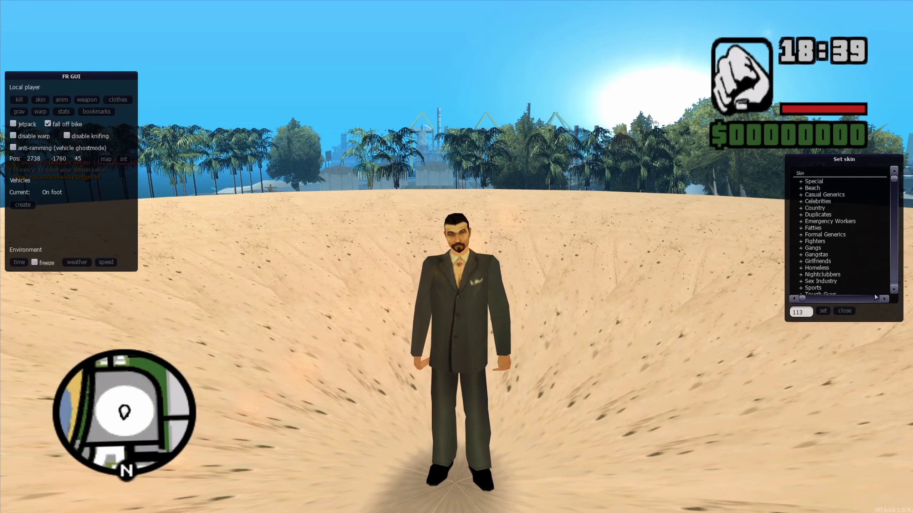
pyautogui.click(823, 311)
pyautogui.click(844, 311)
pyautogui.press('F1')
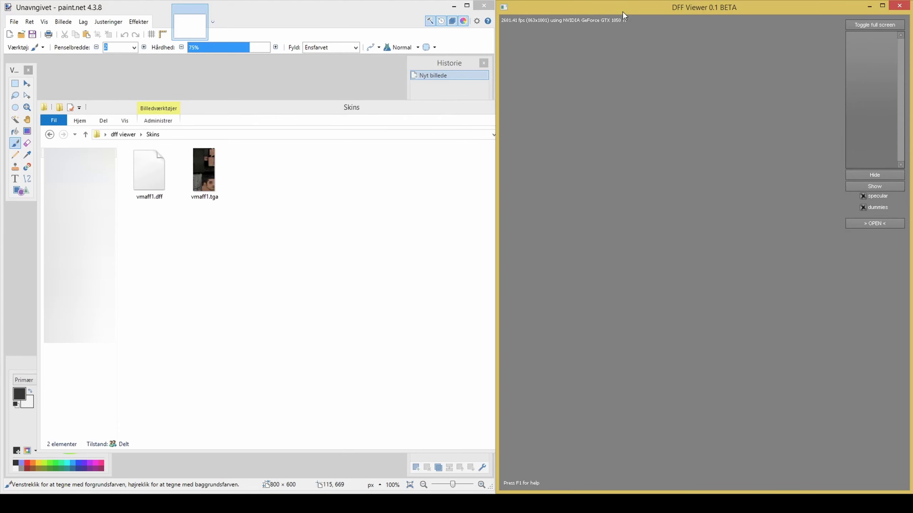
# Load vmaff1.dff in DFF Viewer with dummies hidden, and open vmaff1.tga in paint.net
pyautogui.click(875, 224)
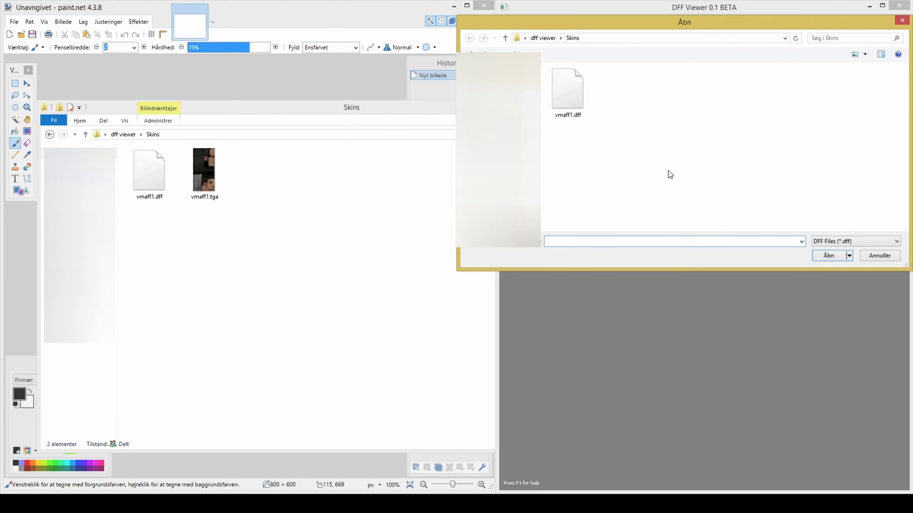
pyautogui.doubleClick(578, 104)
pyautogui.moveTo(627, 179); pyautogui.dragTo(636, 278)
pyautogui.scroll(3, 706, 298)
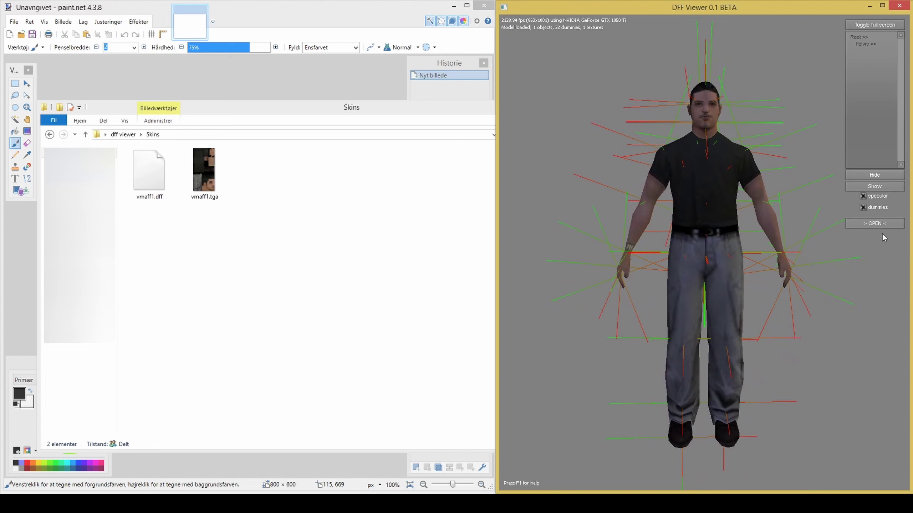
pyautogui.click(863, 208)
pyautogui.moveTo(203, 169); pyautogui.dragTo(254, 89)
# Turn the wristband in vmaff1.tga pink and save the texture as TGA
pyautogui.click(242, 251)
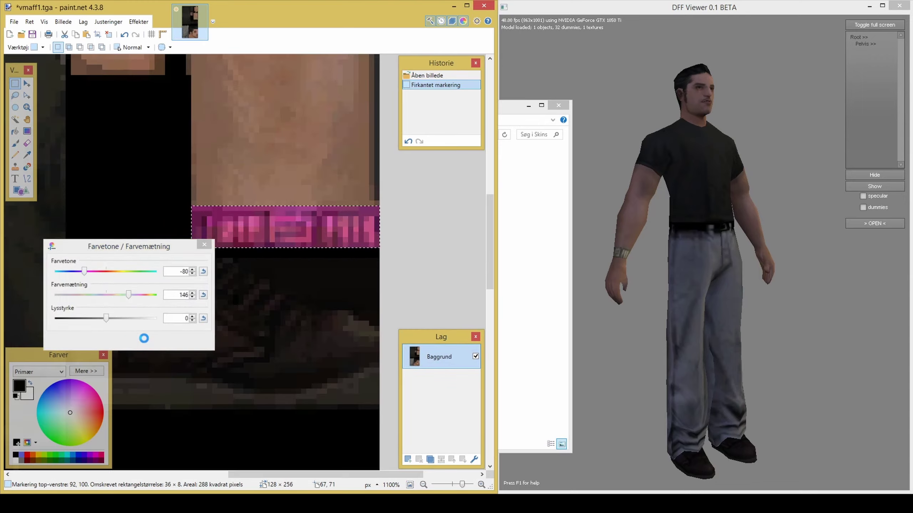
pyautogui.press('Return')
pyautogui.scroll(-8, 348, 169)
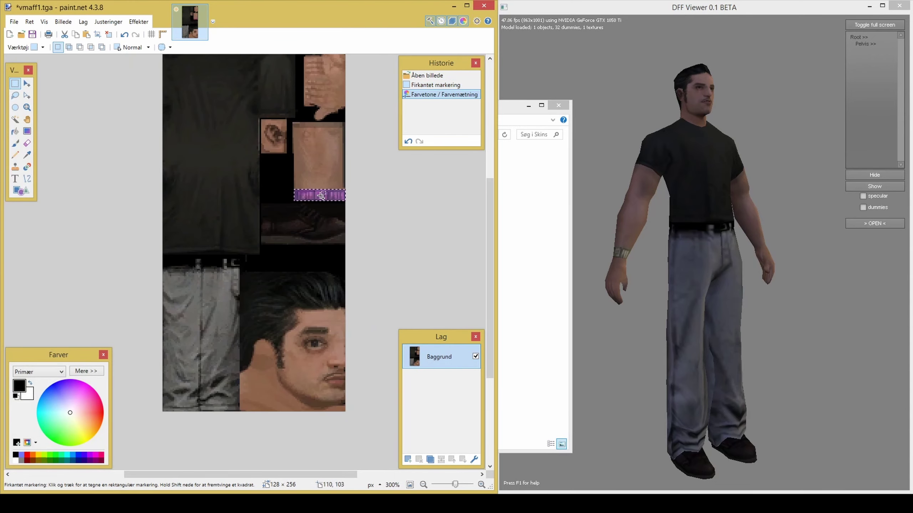
pyautogui.click(256, 222)
pyautogui.hotkey('ctrl', 's')
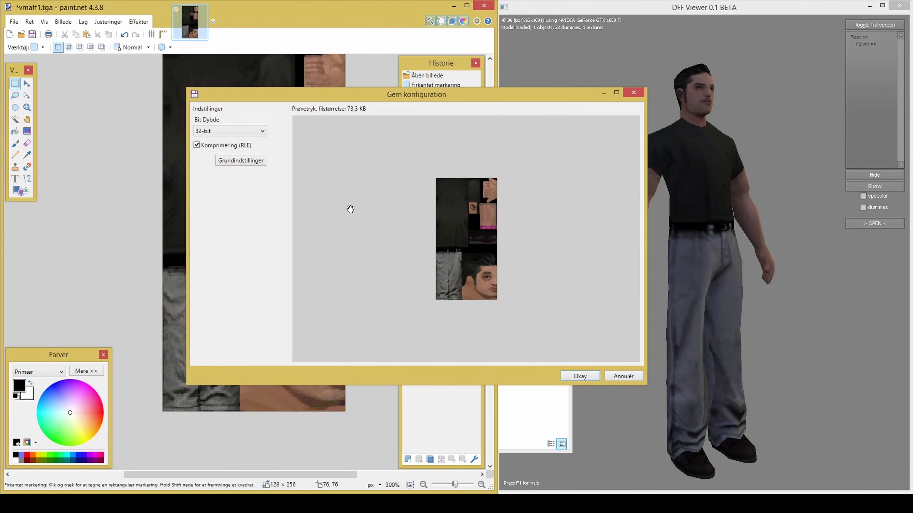
pyautogui.click(588, 378)
# Reload vmaff1.dff in DFF Viewer and orbit to check the pink wristband
pyautogui.click(858, 224)
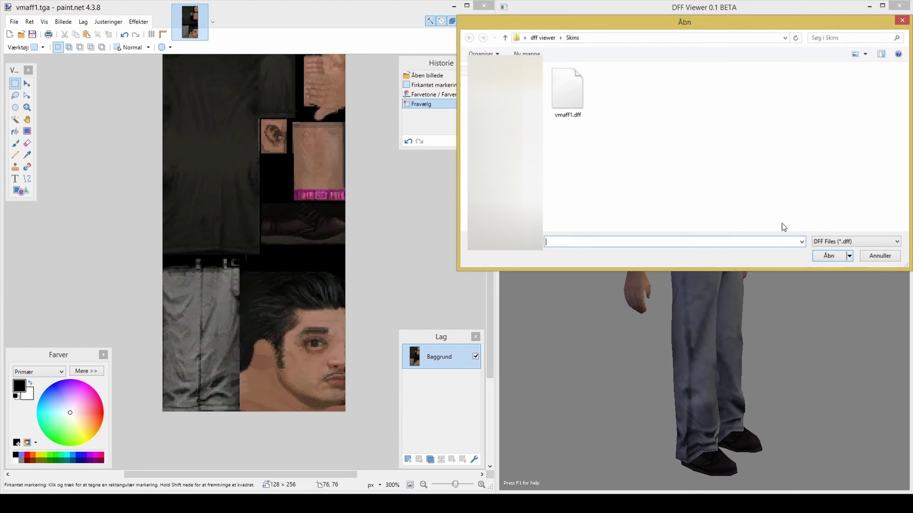
pyautogui.doubleClick(584, 113)
pyautogui.moveTo(648, 247)
pyautogui.mouseDown()
pyautogui.moveTo(725, 244)
pyautogui.moveTo(671, 240)
pyautogui.mouseUp()
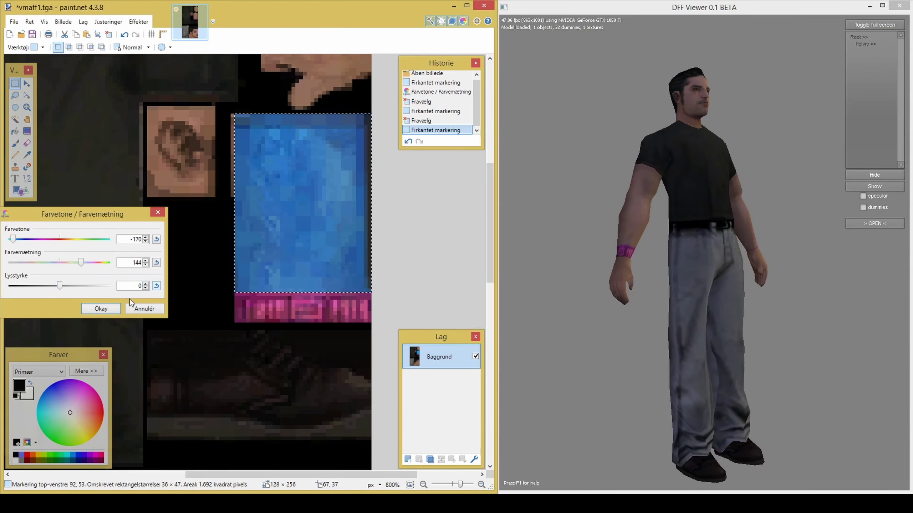
# Tint the selected patch blue, save vmaff1.tga again, and reload the model in DFF Viewer
pyautogui.click(102, 308)
pyautogui.hotkey('ctrl', 'd')
pyautogui.hotkey('ctrl', 's')
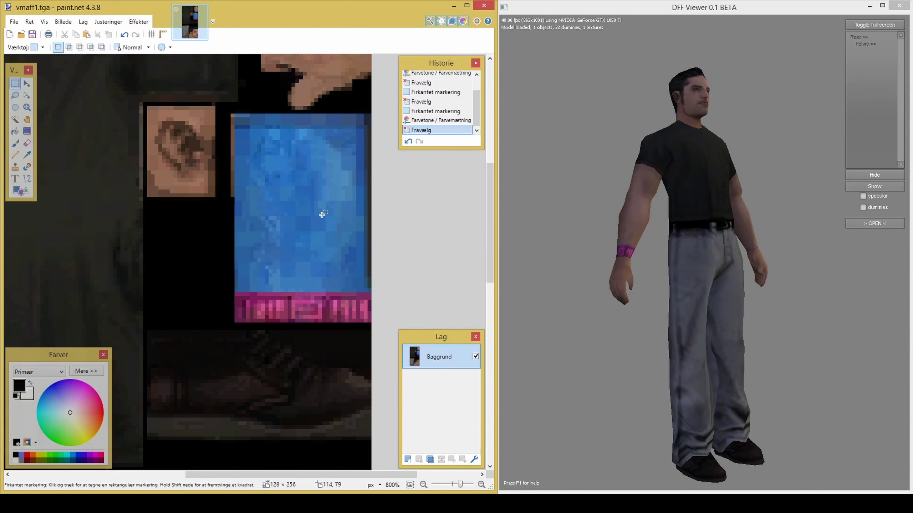
pyautogui.click(663, 208)
pyautogui.click(853, 222)
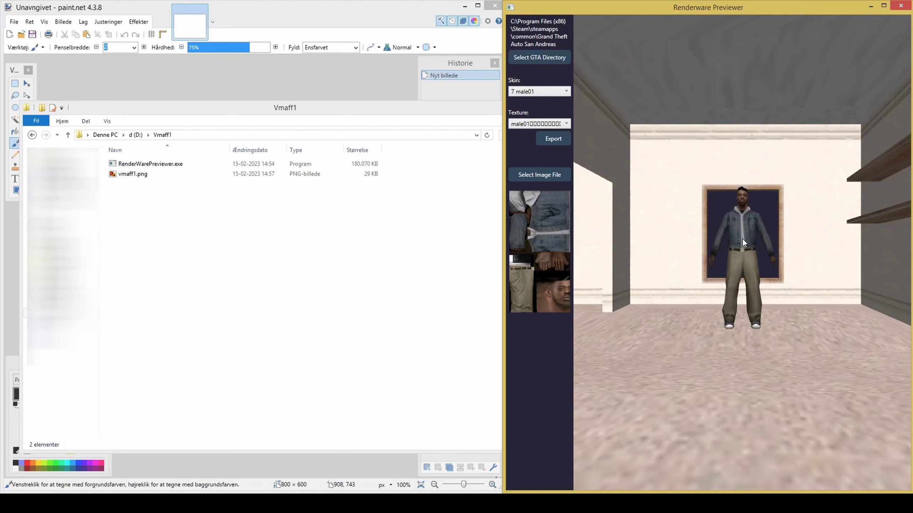
# Zoom and orbit around the 7 male01 character, then scroll the Skin list to the VMAFF entries
pyautogui.scroll(6, 739, 262)
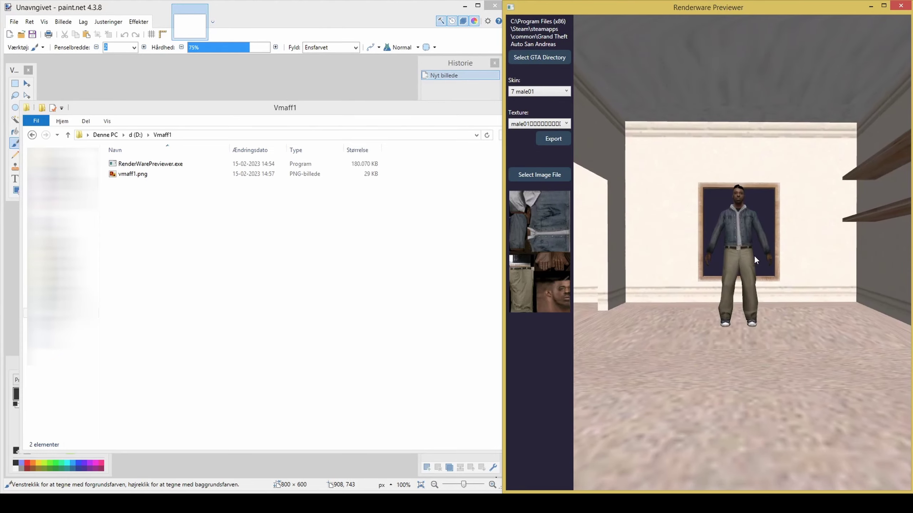
pyautogui.scroll(5, 755, 223)
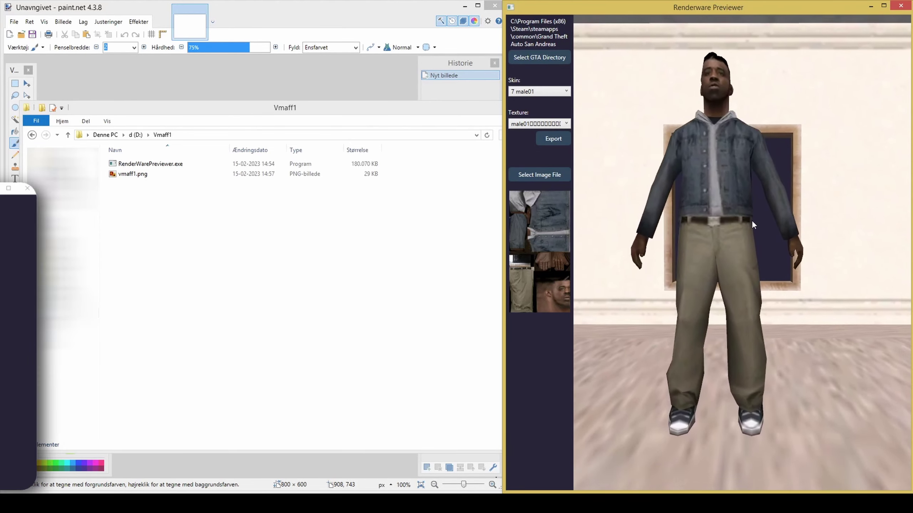
pyautogui.scroll(-6, 739, 208)
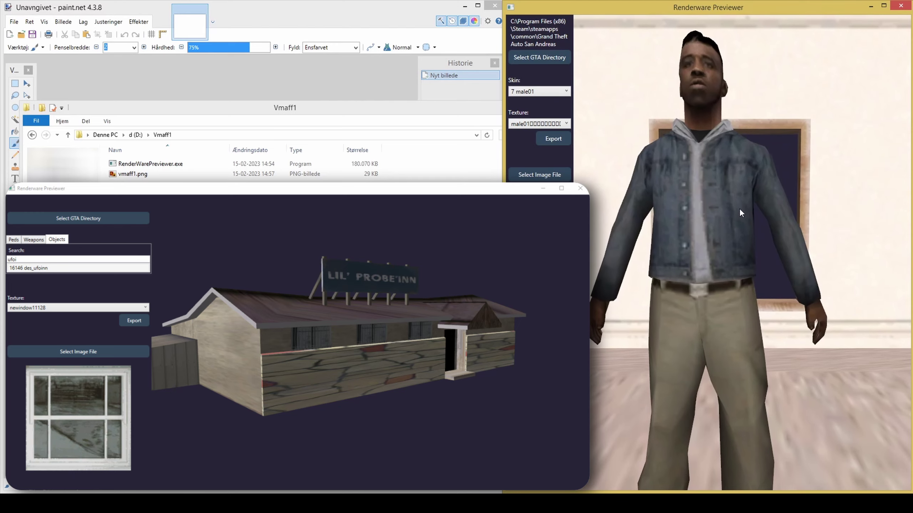
pyautogui.scroll(3, 715, 169)
pyautogui.scroll(-4, 706, 171)
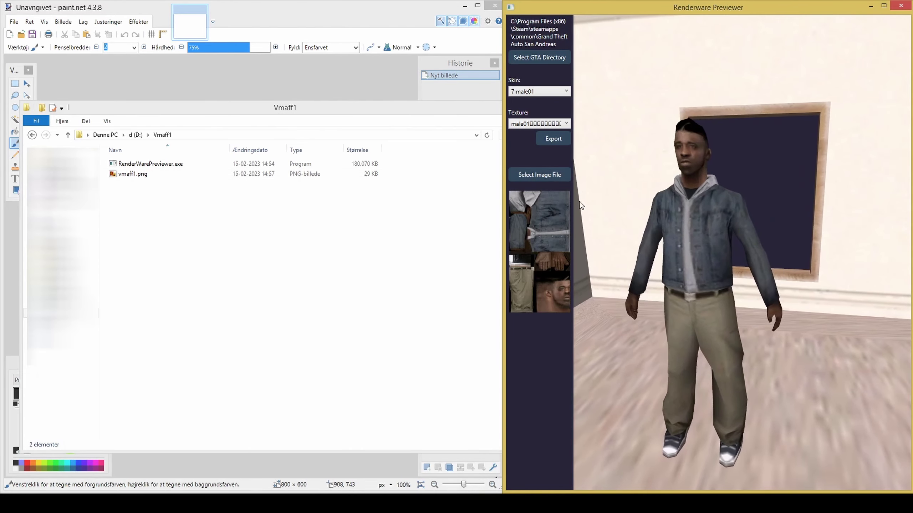
pyautogui.moveTo(755, 209)
pyautogui.mouseDown()
pyautogui.moveTo(633, 216)
pyautogui.moveTo(653, 244)
pyautogui.moveTo(739, 243)
pyautogui.moveTo(691, 144)
pyautogui.moveTo(657, 194)
pyautogui.moveTo(696, 188)
pyautogui.moveTo(666, 182)
pyautogui.moveTo(701, 175)
pyautogui.moveTo(721, 136)
pyautogui.moveTo(744, 254)
pyautogui.moveTo(784, 224)
pyautogui.moveTo(762, 217)
pyautogui.mouseUp()
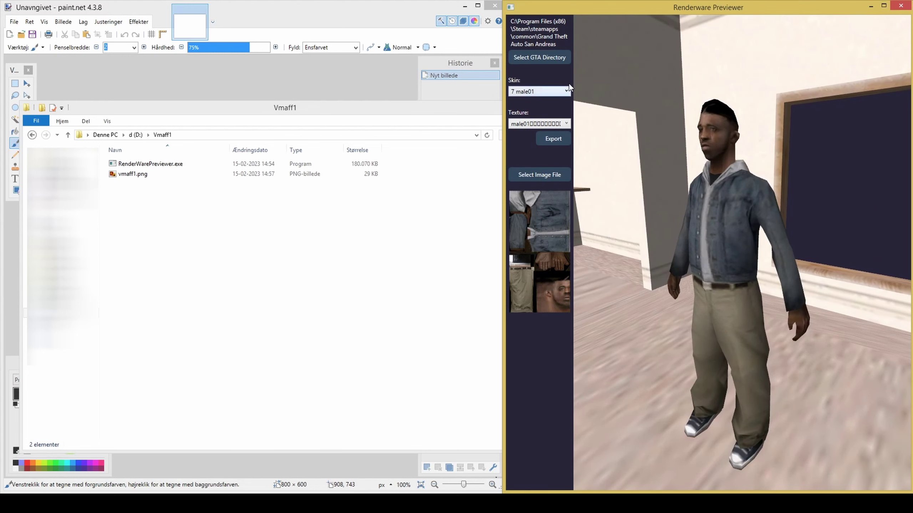
pyautogui.click(559, 92)
pyautogui.moveTo(566, 104); pyautogui.dragTo(568, 162)
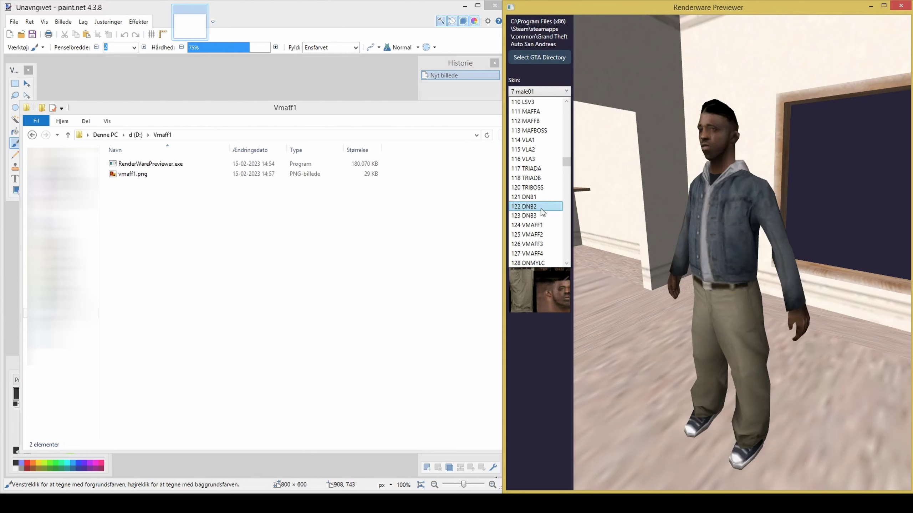
# Give skin 124 VMAFF1 the vmaff1.png texture, then drop vmaff1.png onto paint.net
pyautogui.click(540, 222)
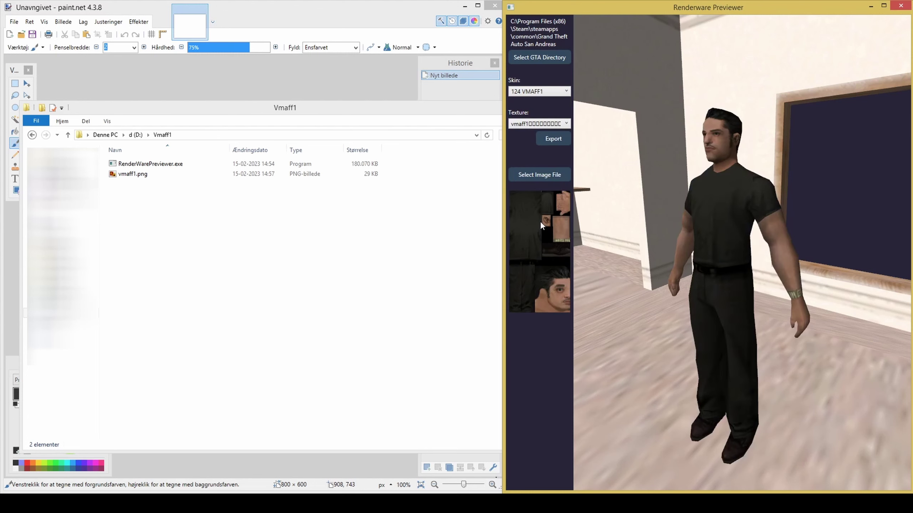
pyautogui.click(552, 178)
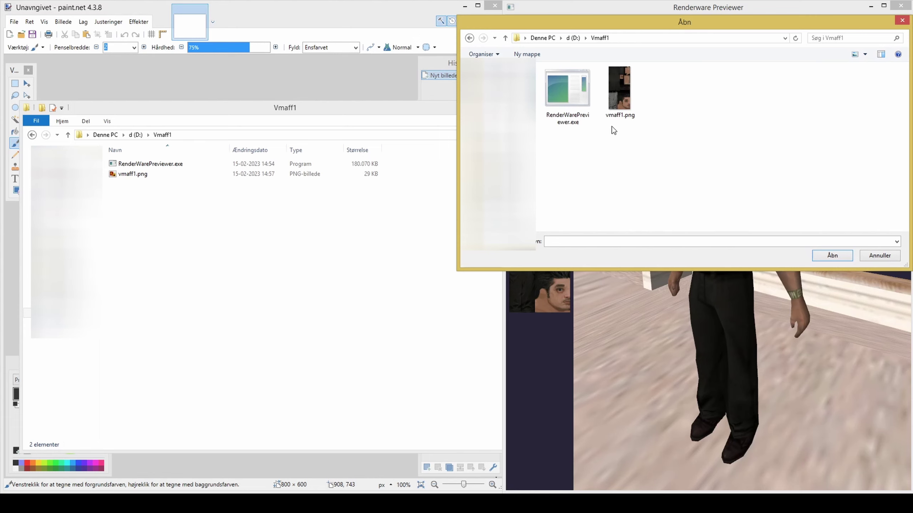
pyautogui.doubleClick(621, 99)
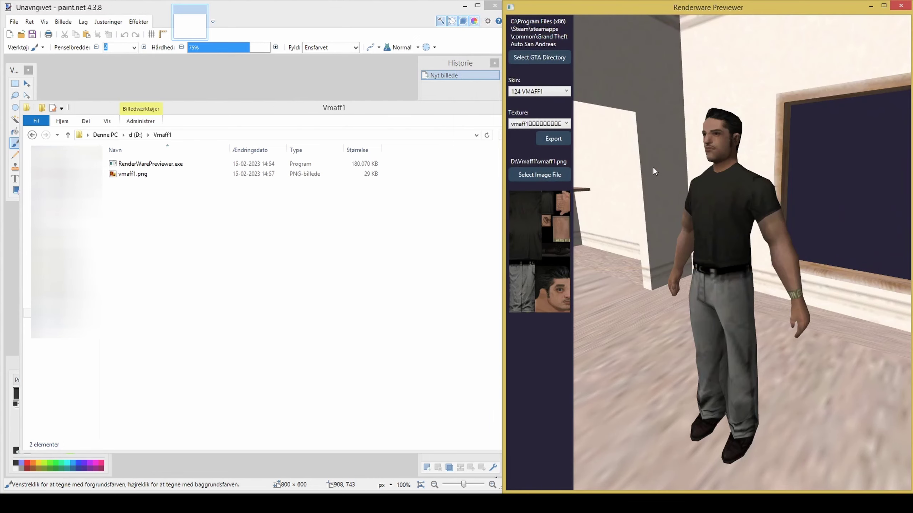
pyautogui.moveTo(140, 175)
pyautogui.mouseDown()
pyautogui.moveTo(258, 89)
pyautogui.moveTo(266, 188)
pyautogui.mouseUp()
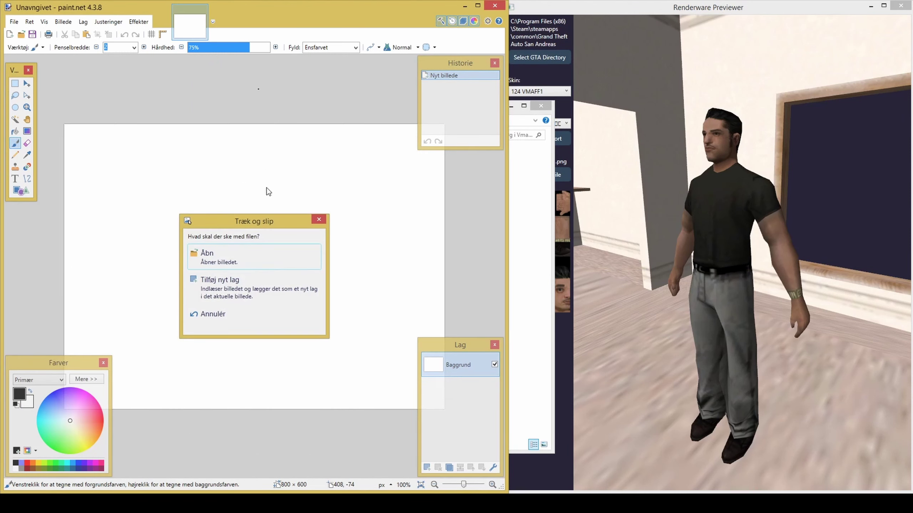
# Open vmaff1.png, boost the wristband's saturation to pink, and save the PNG
pyautogui.click(254, 256)
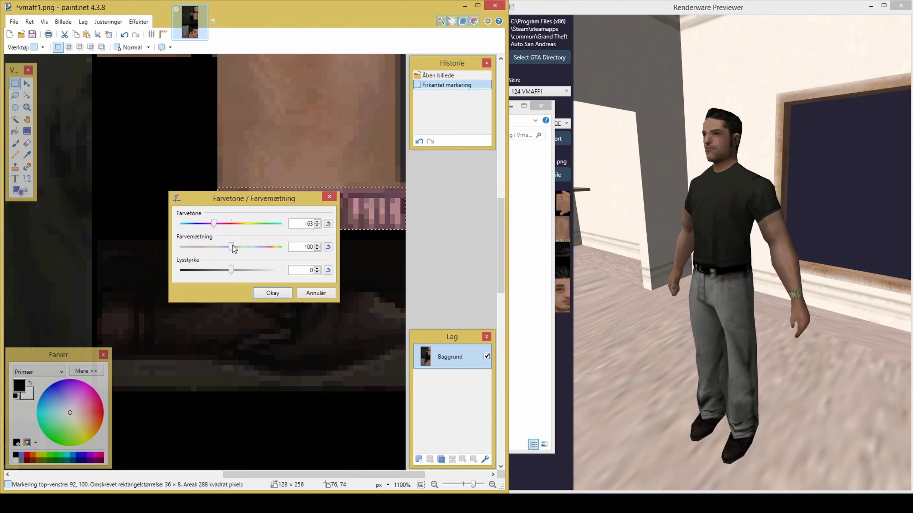
pyautogui.moveTo(233, 246); pyautogui.dragTo(254, 247)
pyautogui.click(273, 294)
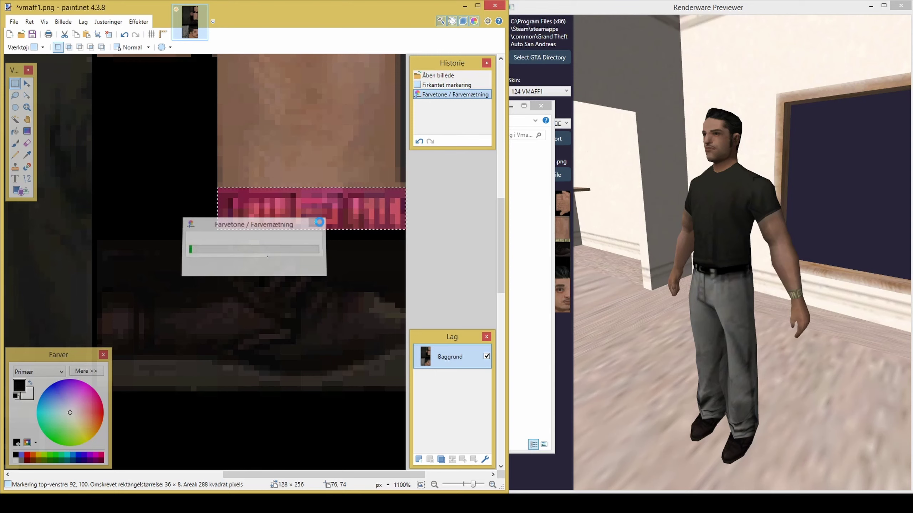
pyautogui.hotkey('ctrl', 's')
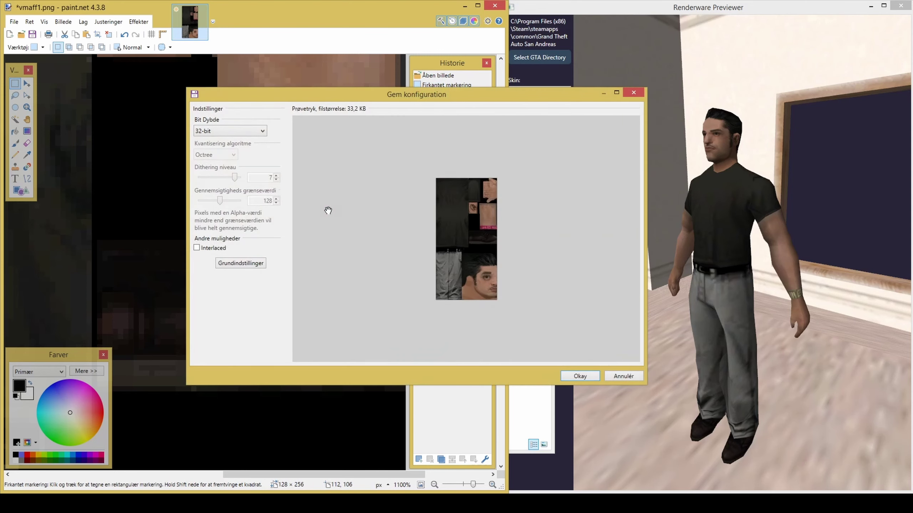
pyautogui.click(575, 376)
pyautogui.hotkey('ctrl', 'd')
# Paint two pink brush strokes on the arm skin and save vmaff1.png
pyautogui.scroll(-6, 391, 166)
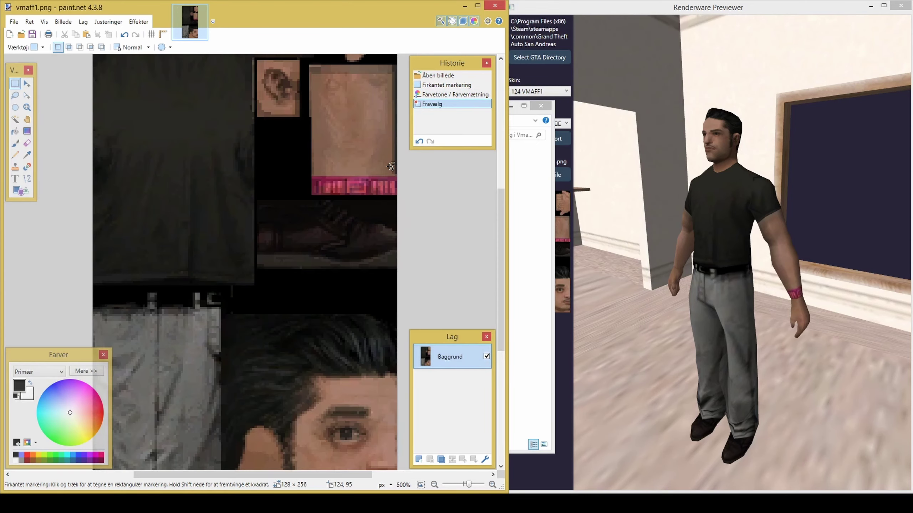
pyautogui.scroll(-1, 390, 167)
pyautogui.click(15, 143)
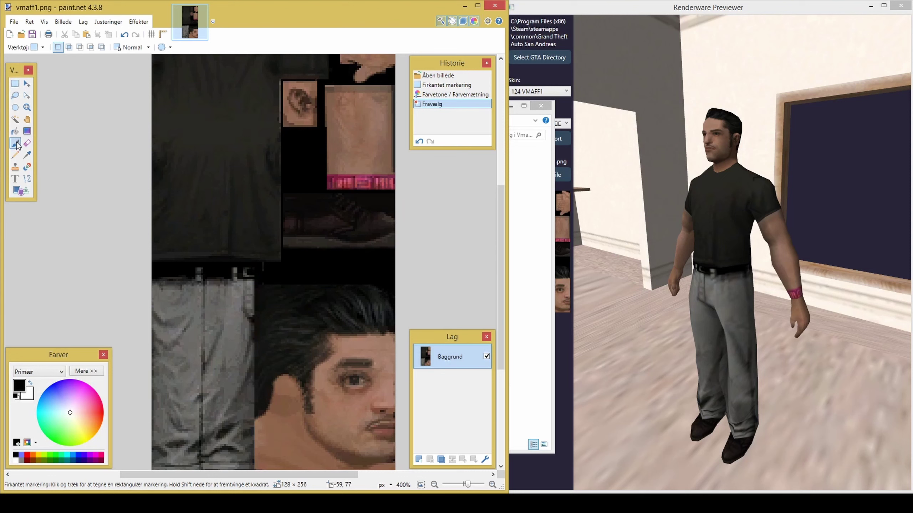
pyautogui.moveTo(91, 403); pyautogui.dragTo(98, 393)
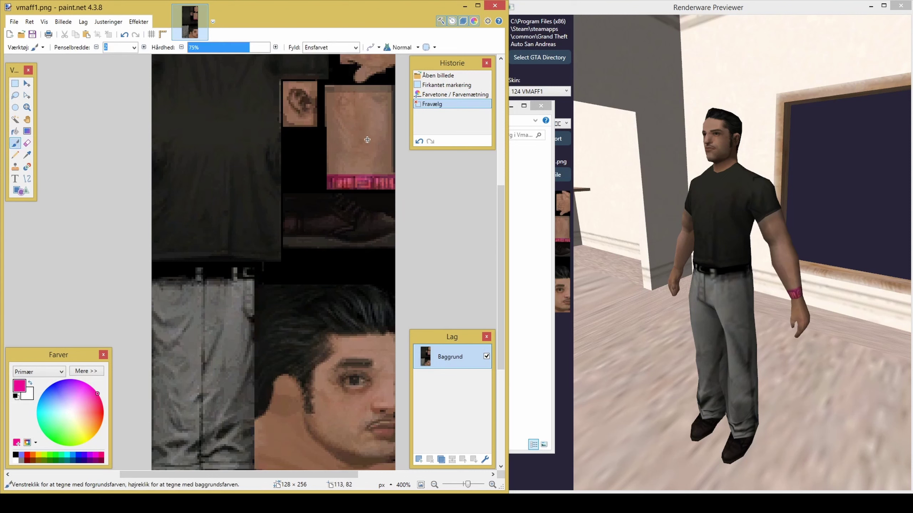
pyautogui.moveTo(362, 134); pyautogui.dragTo(344, 159)
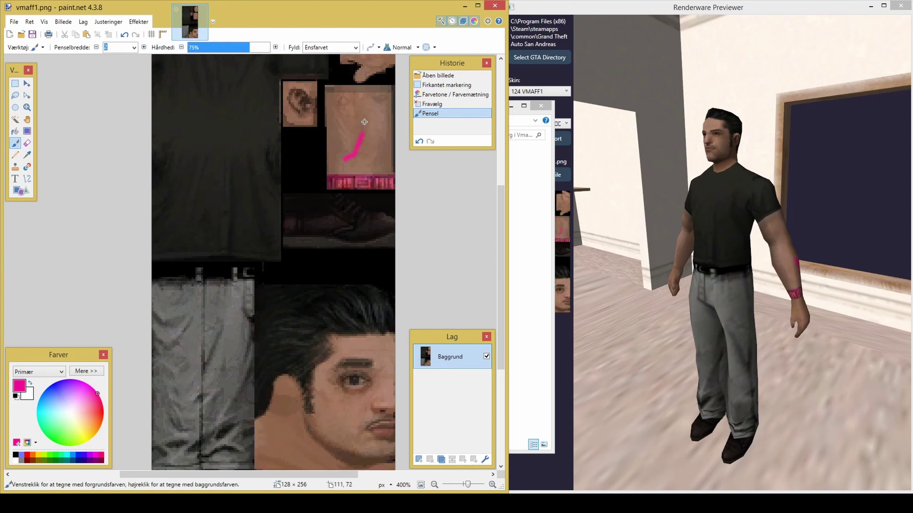
pyautogui.moveTo(343, 111)
pyautogui.mouseDown()
pyautogui.moveTo(361, 101)
pyautogui.moveTo(385, 122)
pyautogui.mouseUp()
pyautogui.hotkey('ctrl', 's')
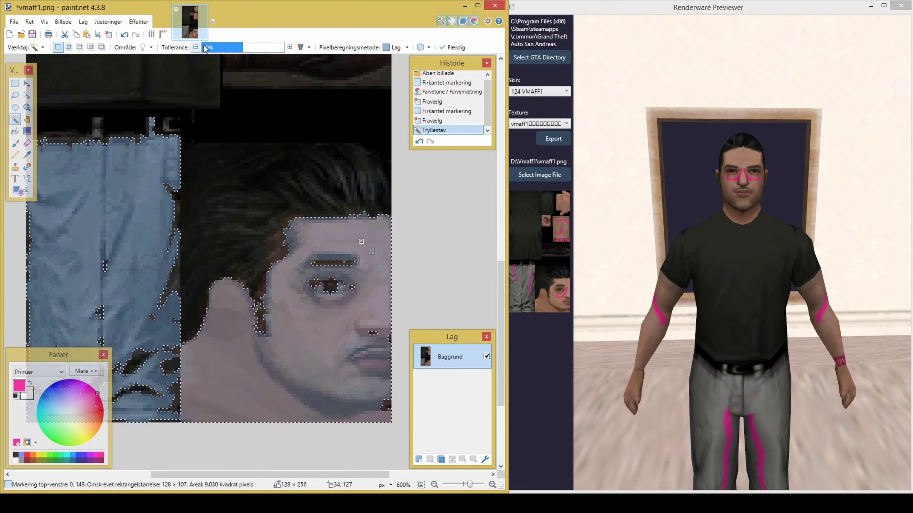
# Select the face skin with a wider magic-wand tolerance, adding the ear strip and eye gaps
pyautogui.click(211, 47)
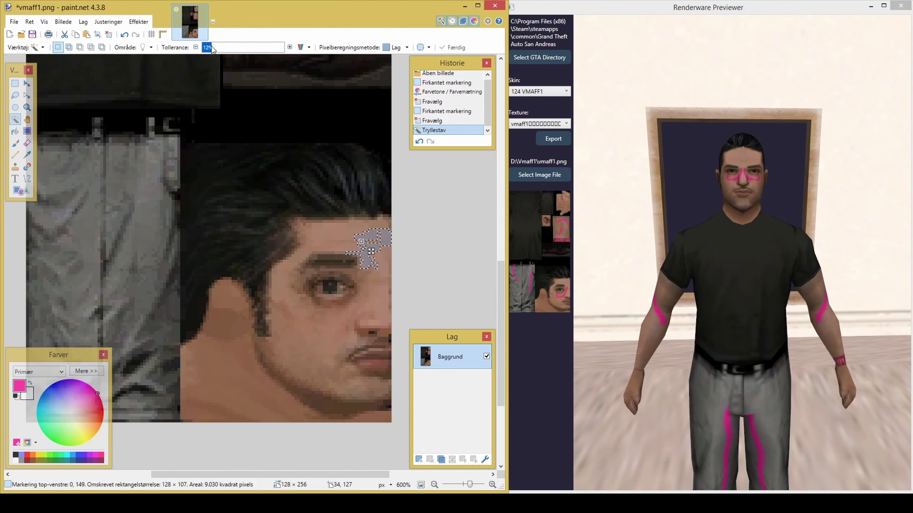
pyautogui.moveTo(211, 47); pyautogui.dragTo(244, 47)
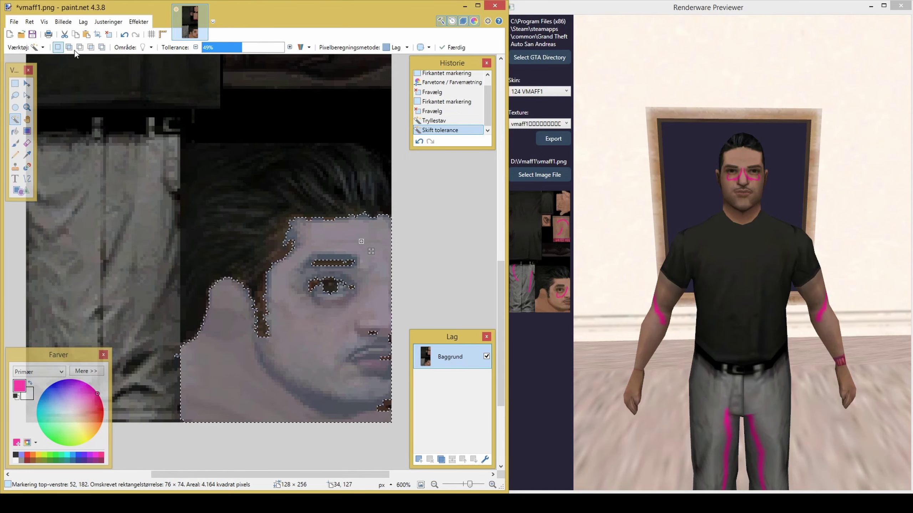
pyautogui.click(15, 83)
pyautogui.moveTo(262, 362); pyautogui.dragTo(291, 220)
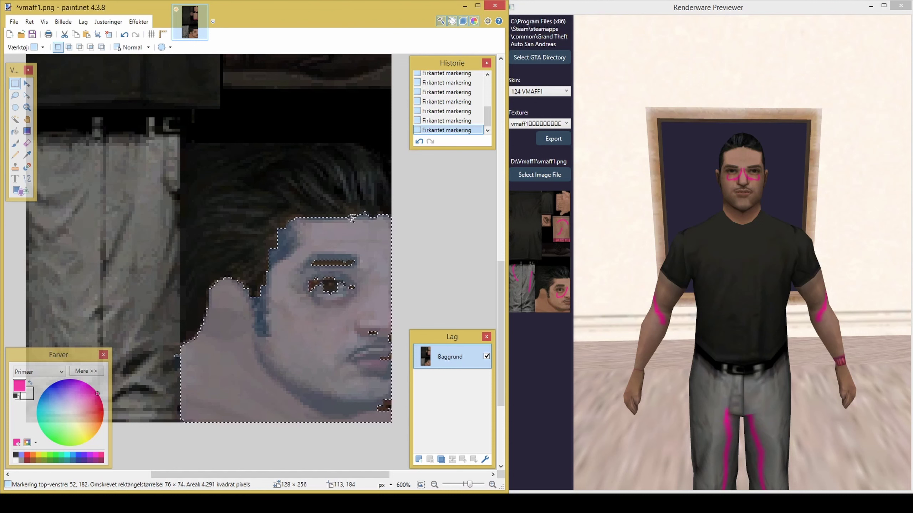
pyautogui.moveTo(310, 314); pyautogui.dragTo(360, 252)
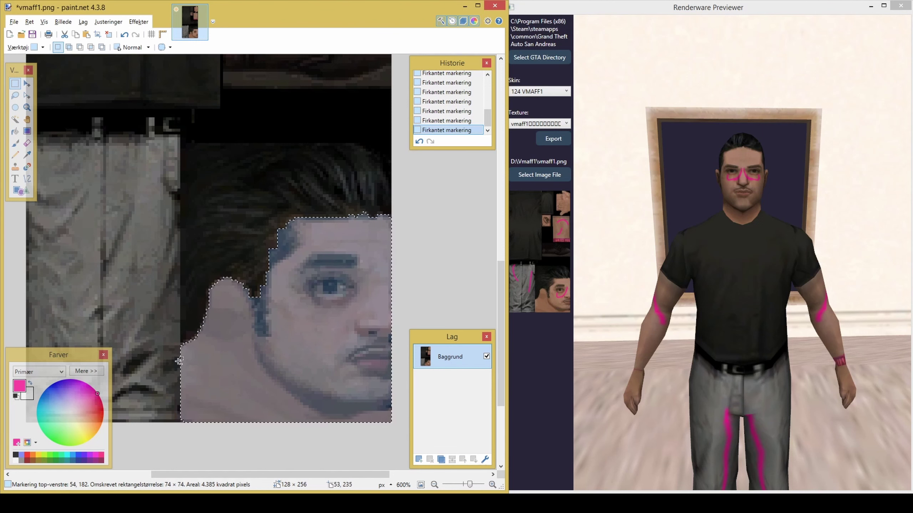
# Shift the face and arm skin hue to a toned-down blue in Hue/Saturation and save
pyautogui.click(108, 22)
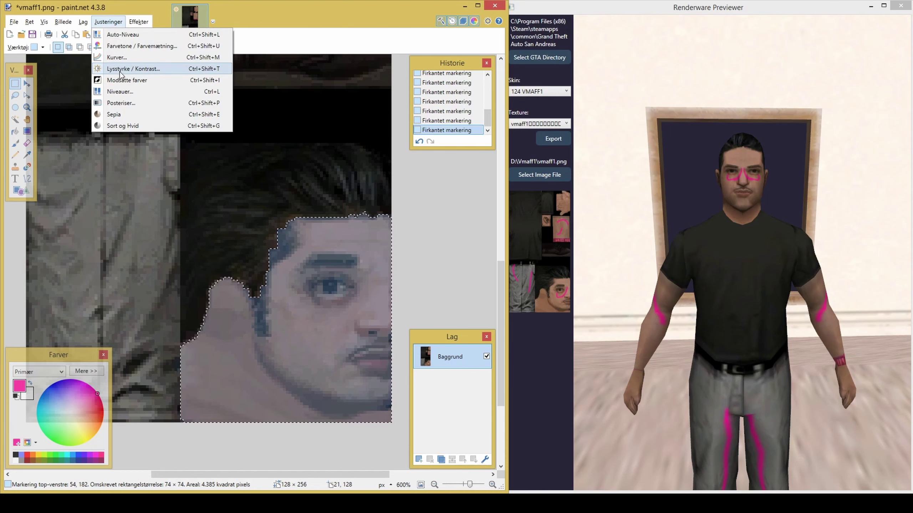
pyautogui.click(133, 46)
pyautogui.moveTo(216, 226); pyautogui.dragTo(190, 229)
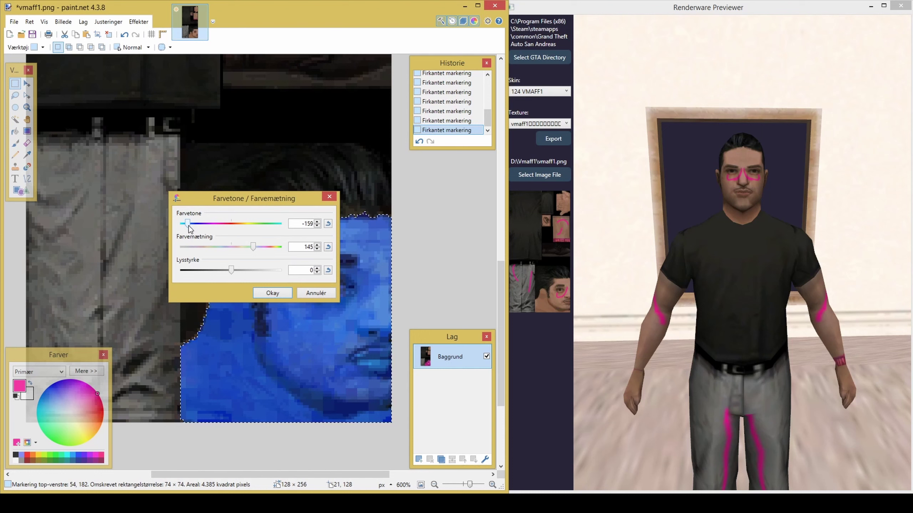
pyautogui.moveTo(253, 247); pyautogui.dragTo(234, 276)
pyautogui.click(273, 293)
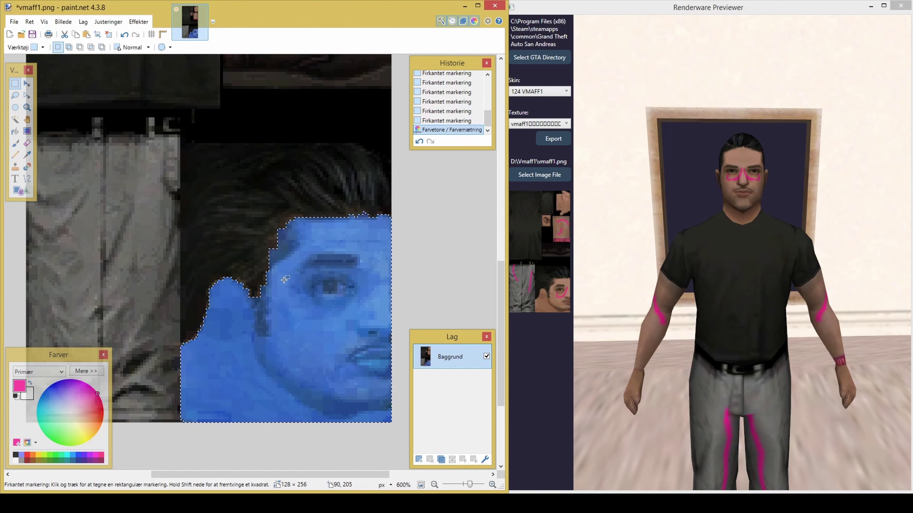
pyautogui.hotkey('ctrl', 's')
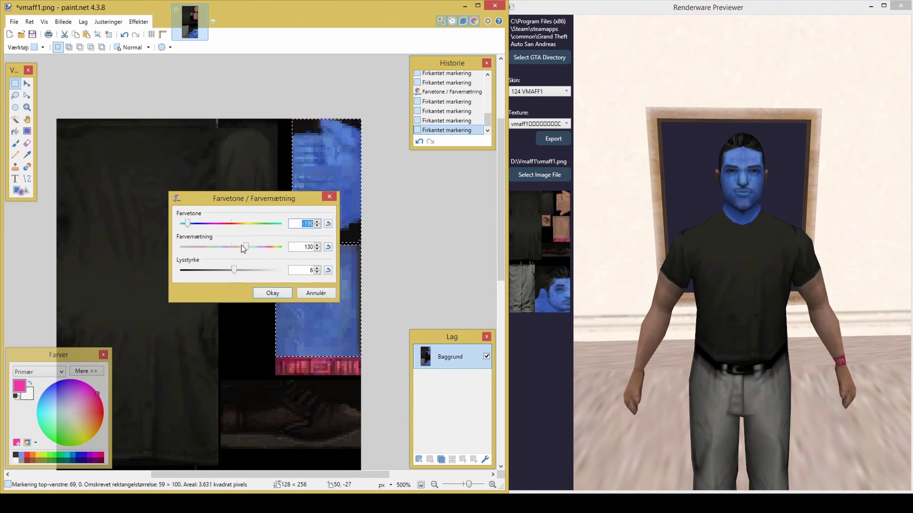
pyautogui.click(272, 292)
pyautogui.hotkey('ctrl', 's')
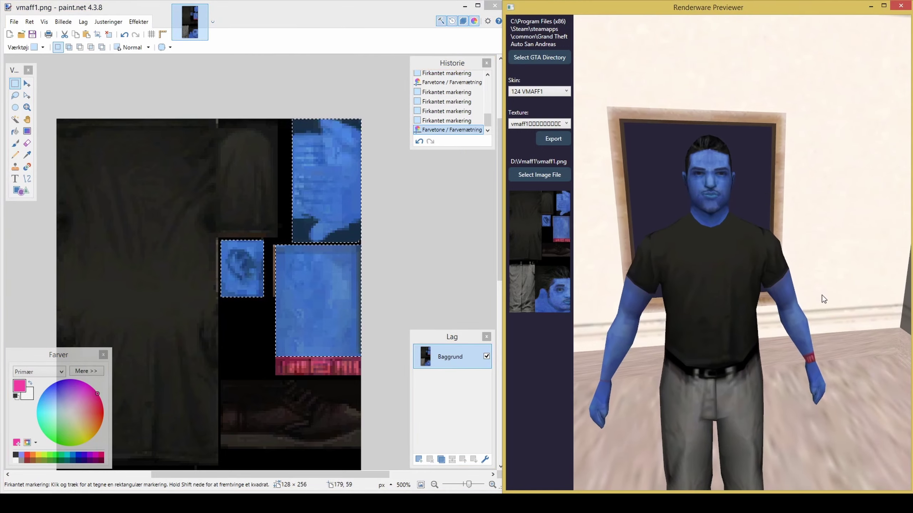